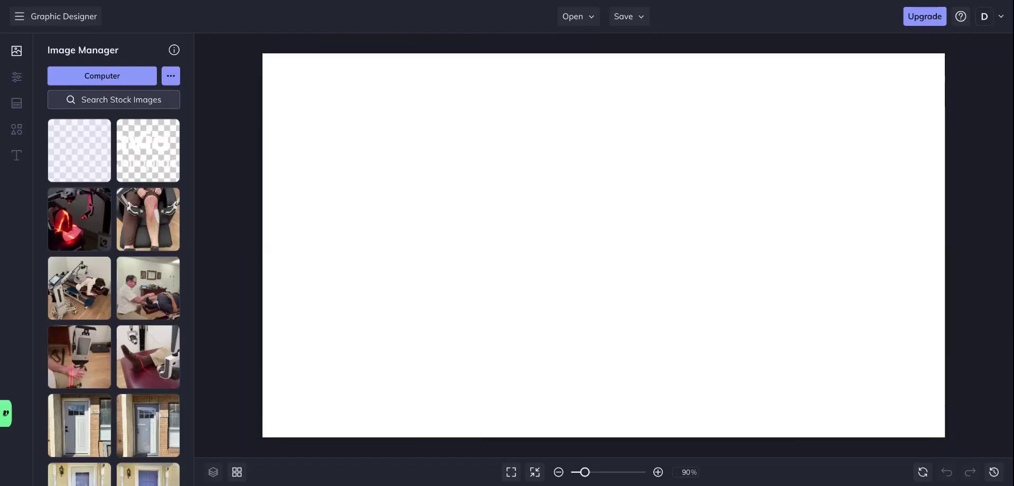
Step: Add a rectangle shape and resize it to cover roughly the left third of the canvas at full height
mouse_move(19, 135)
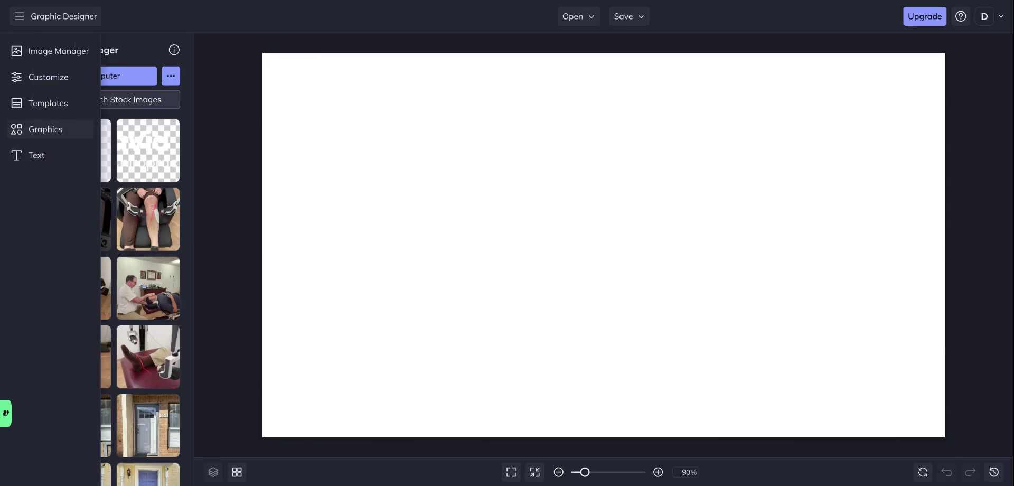
click(46, 129)
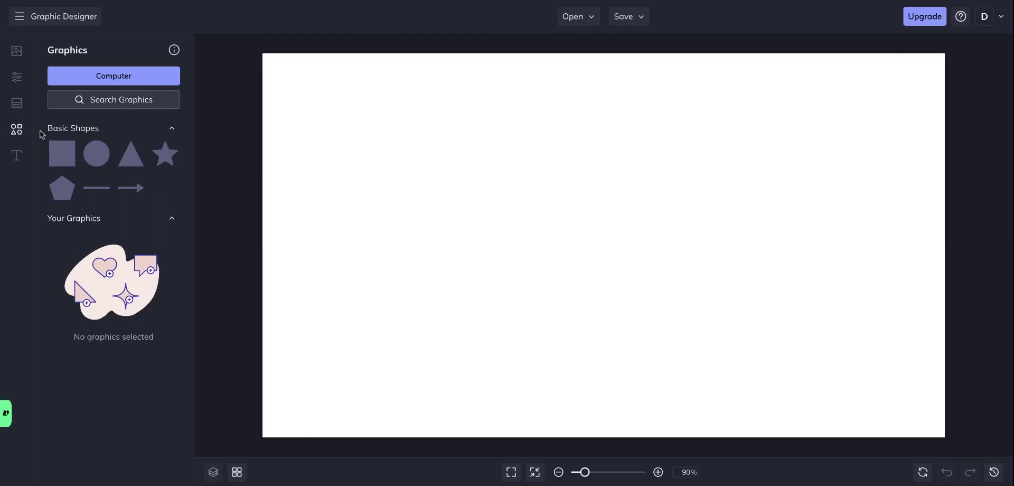
click(62, 154)
drag(501, 245, 257, 243)
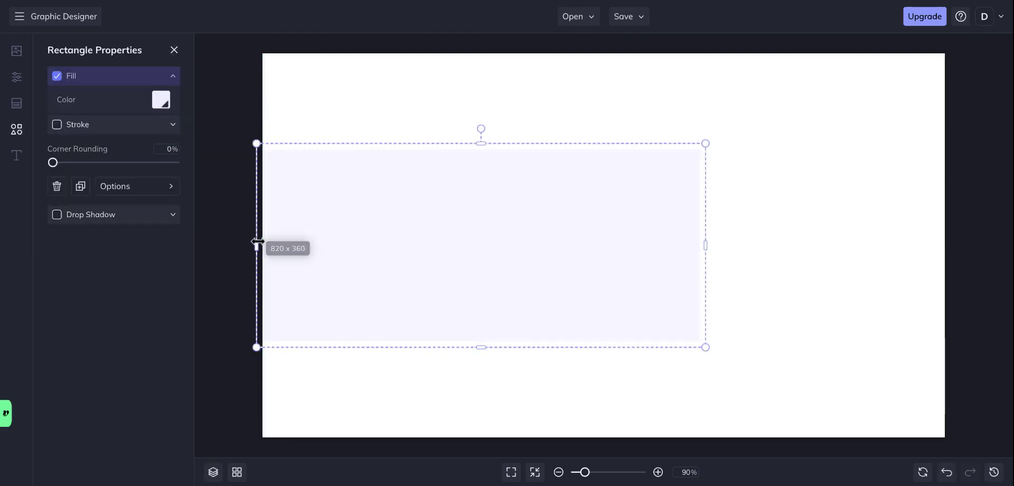
drag(706, 245, 479, 247)
drag(365, 348, 369, 444)
drag(368, 144, 364, 46)
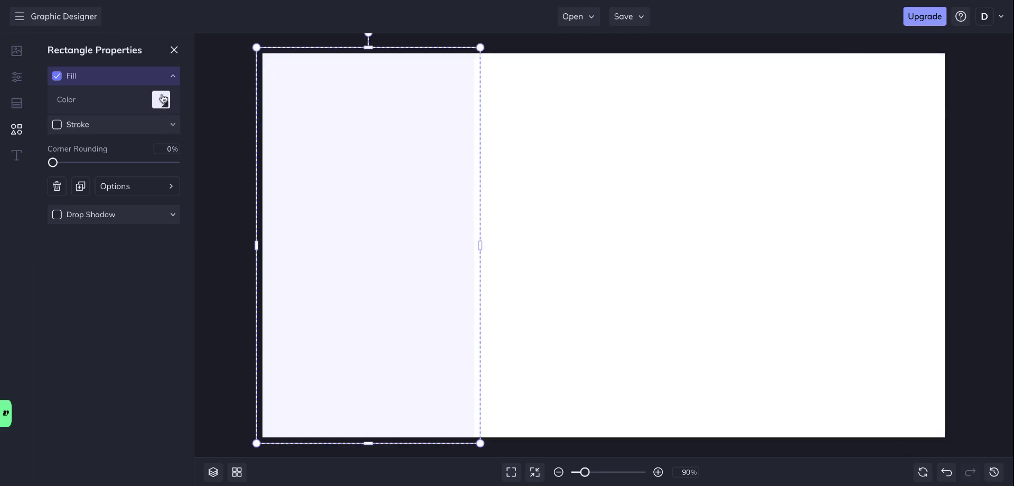
Step: Fill the rectangle with colour #003366 at 100 opacity
click(162, 100)
click(228, 127)
text(003366)
key(Return)
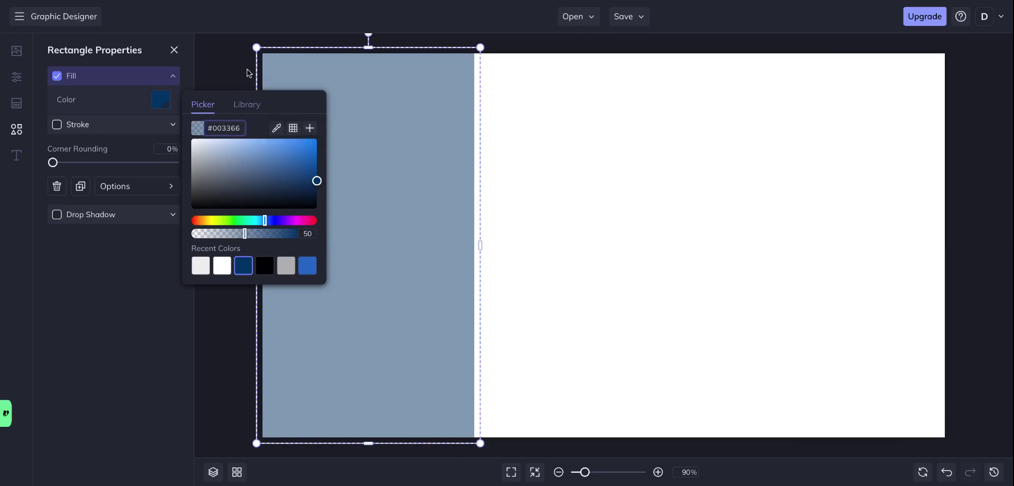
drag(273, 235, 311, 235)
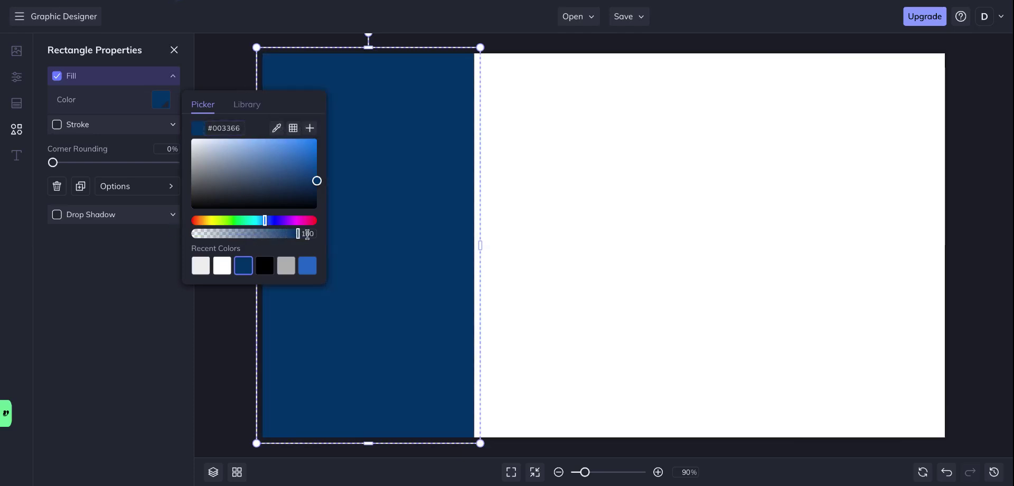
click(226, 56)
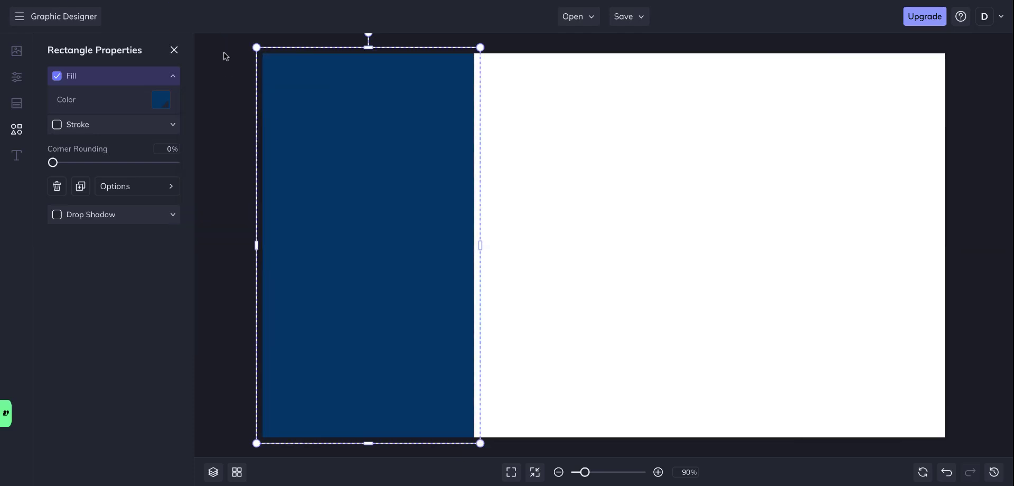
click(543, 272)
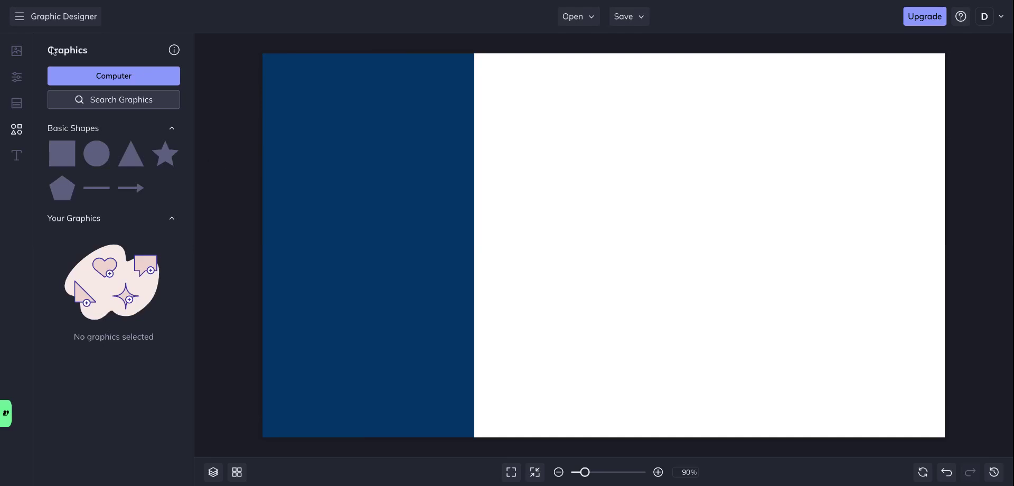
Step: Insert the knee laser treatment photo and scale and position it to fill the white area beside the blue rectangle
click(16, 51)
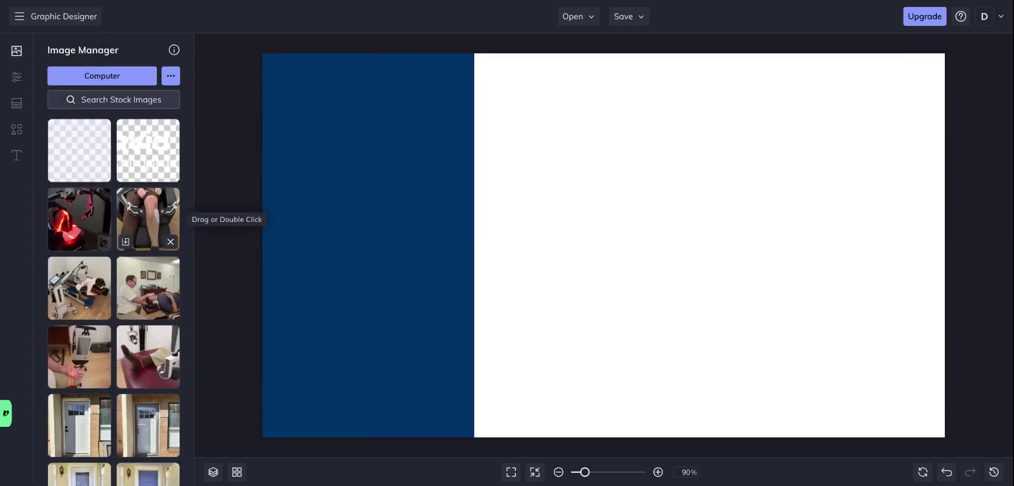
double_click(148, 219)
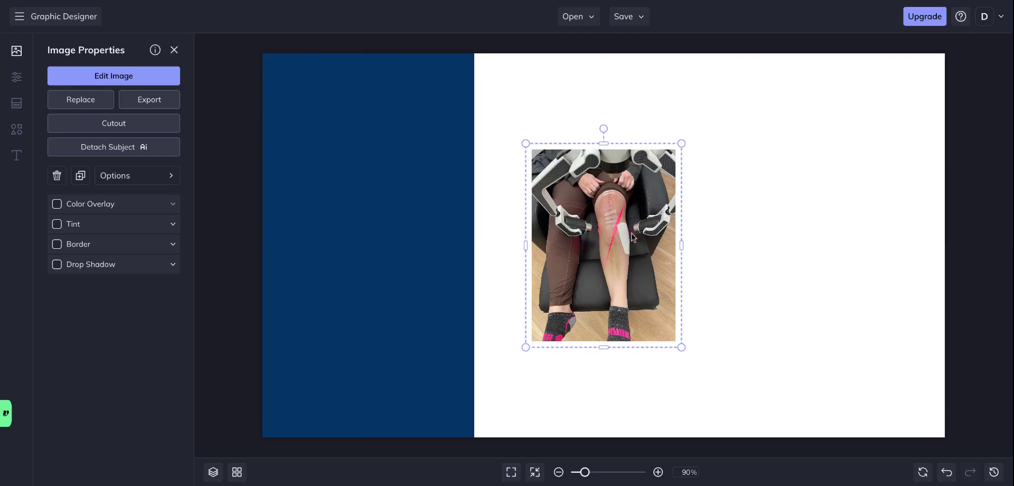
drag(526, 347, 461, 427)
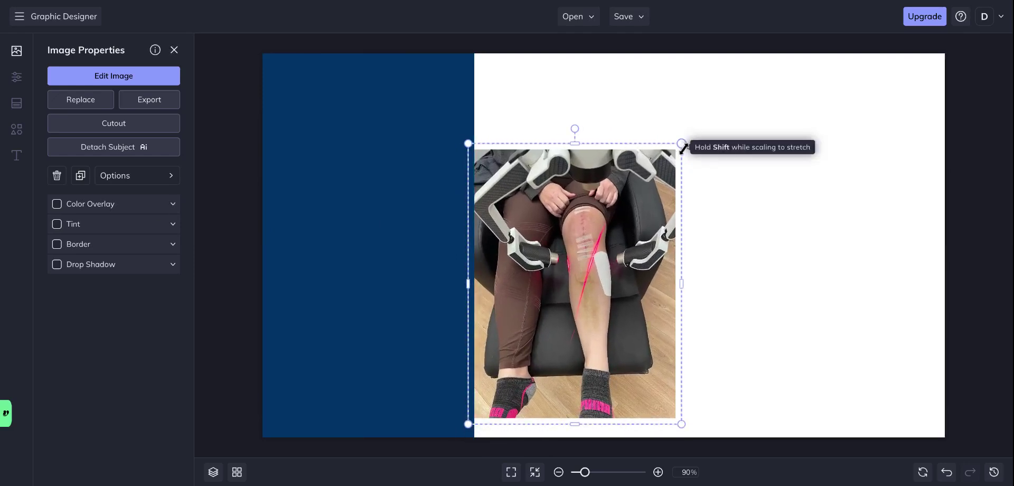
scroll(768, 261, down, 5)
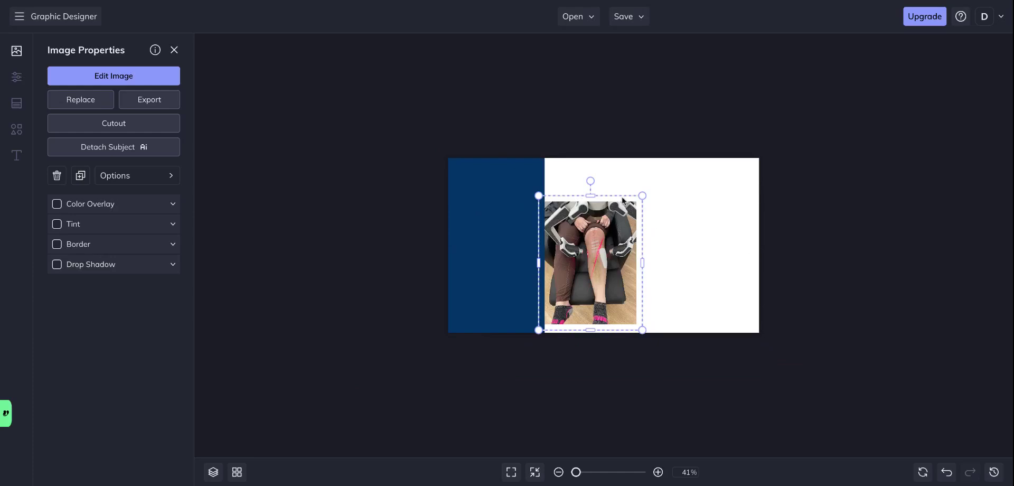
drag(642, 196, 815, 70)
drag(682, 209, 679, 313)
click(396, 294)
scroll(396, 295, up, 5)
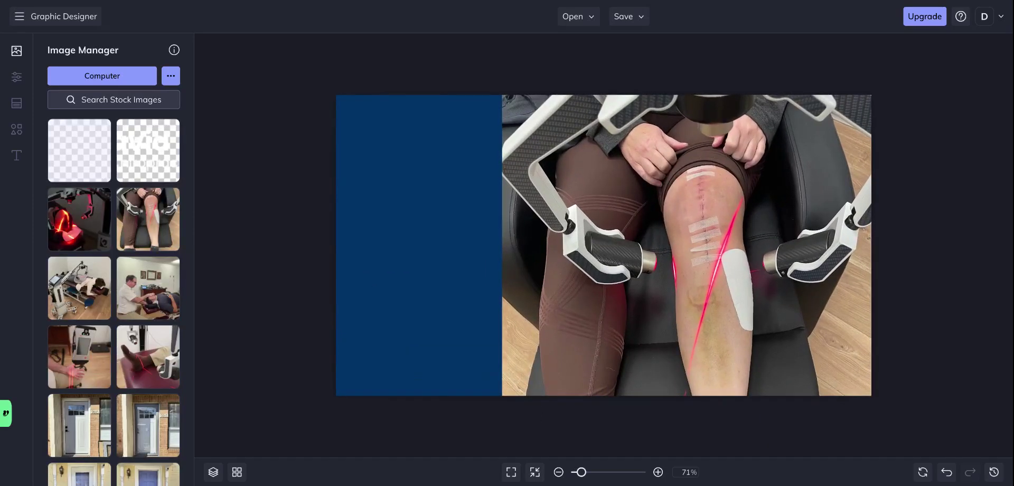
Step: Hide the knee photo's layer
click(569, 288)
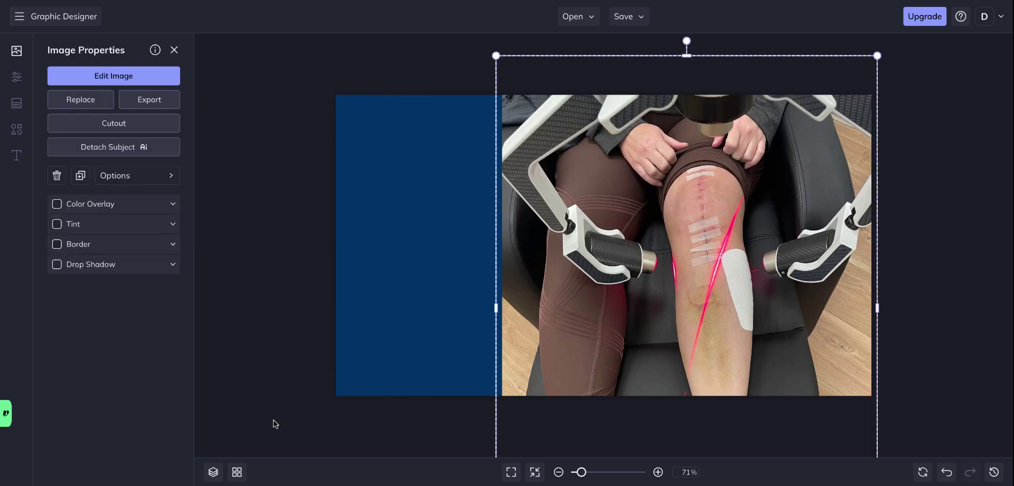
click(214, 471)
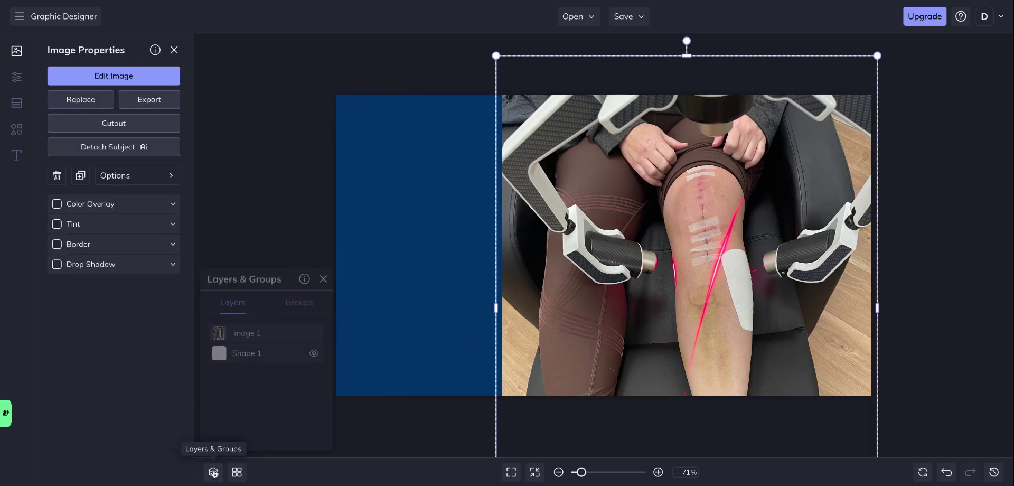
click(315, 333)
click(242, 195)
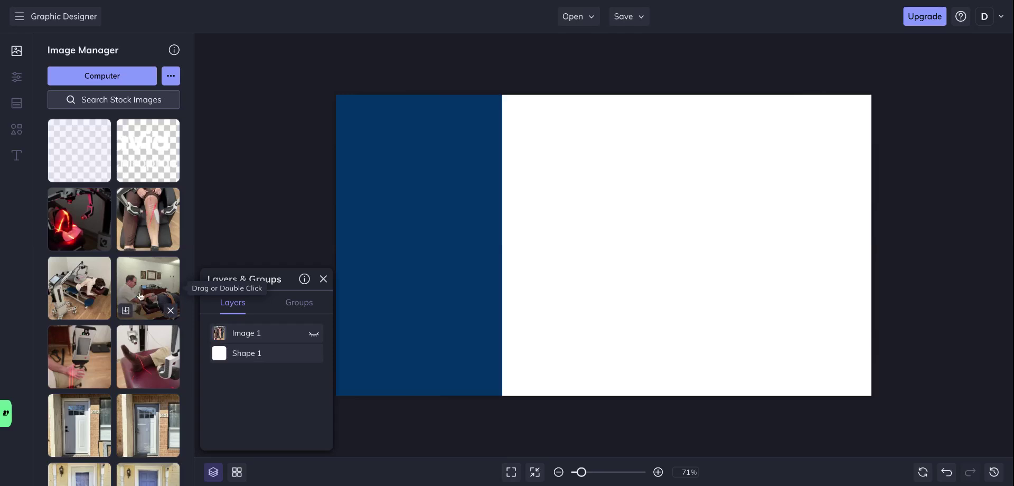
Step: Insert the photo of the patient lying under the laser device and enlarge it to cover the canvas's white area
double_click(94, 289)
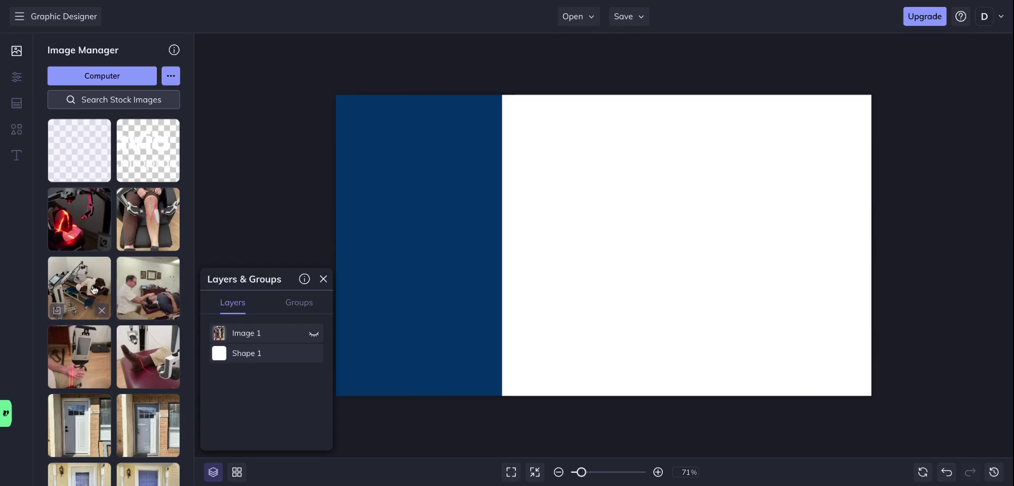
drag(710, 164, 887, 56)
drag(713, 207, 661, 335)
drag(828, 164, 914, 50)
drag(753, 221, 754, 209)
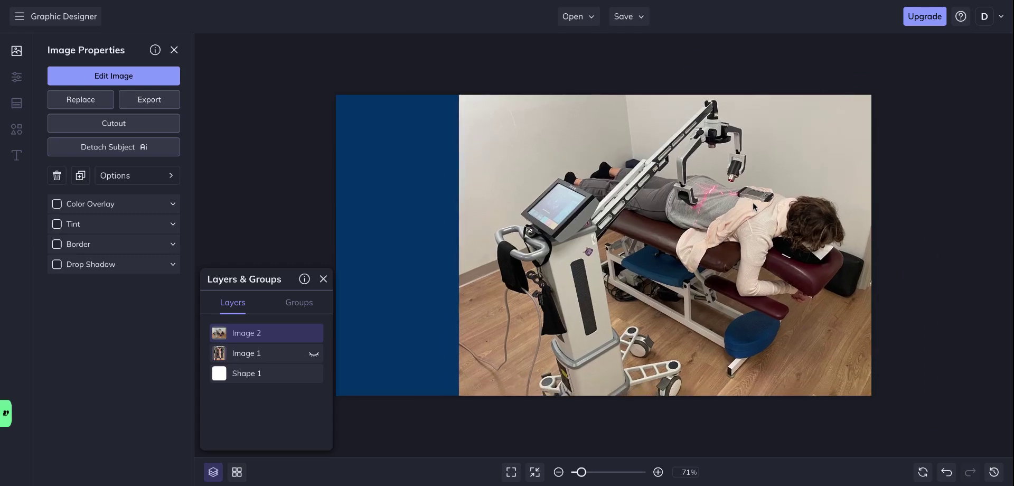
click(231, 221)
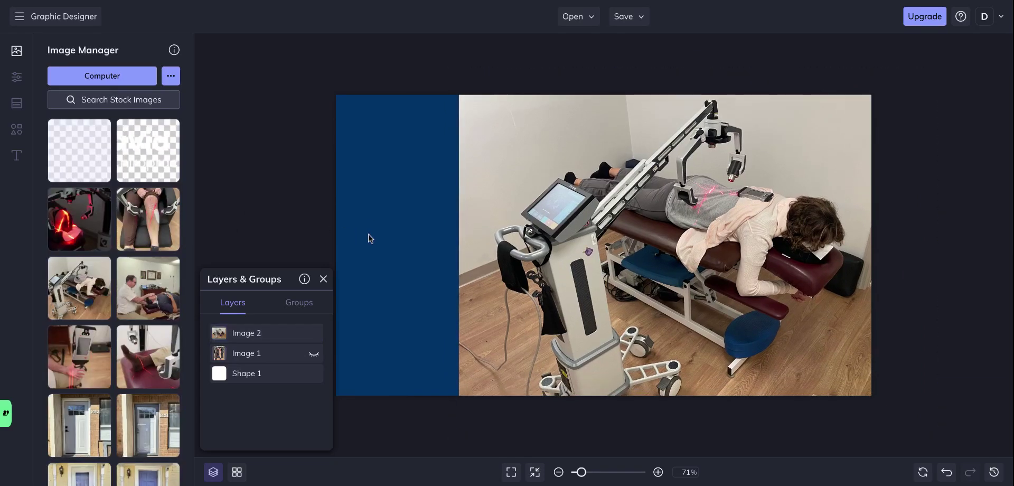
Step: Move the blue rectangle's layer above both image layers
click(406, 236)
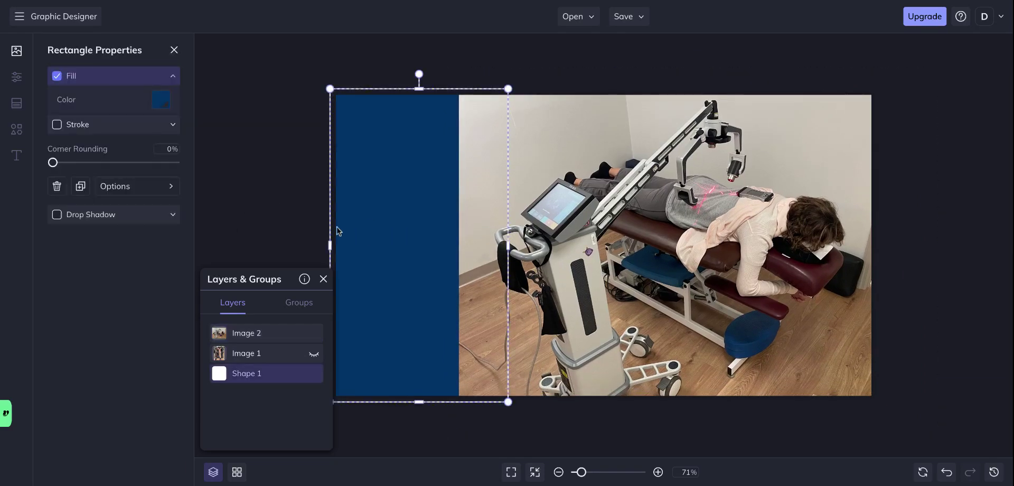
click(262, 222)
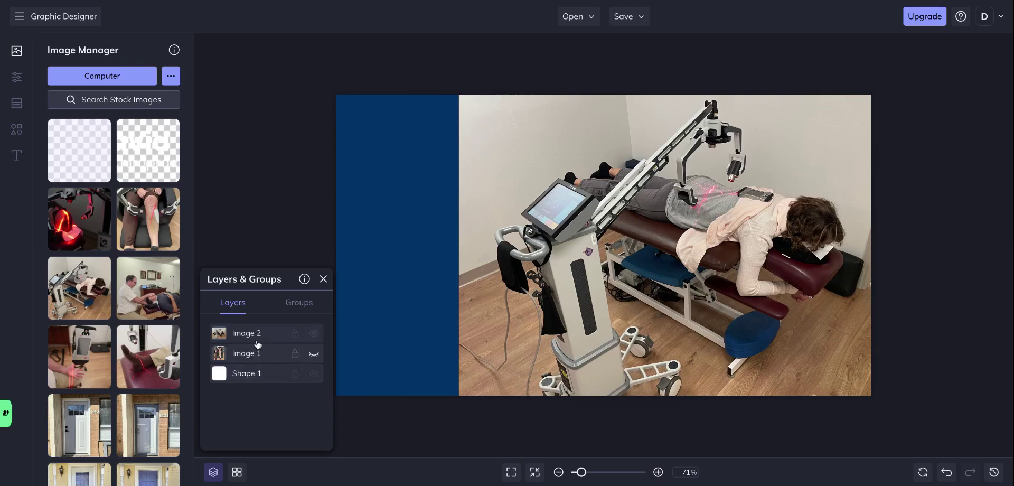
drag(251, 375, 256, 333)
click(274, 183)
Step: Enlarge and reposition the lying patient's photo behind the blue rectangle, keeping the rest of the canvas covered
click(721, 228)
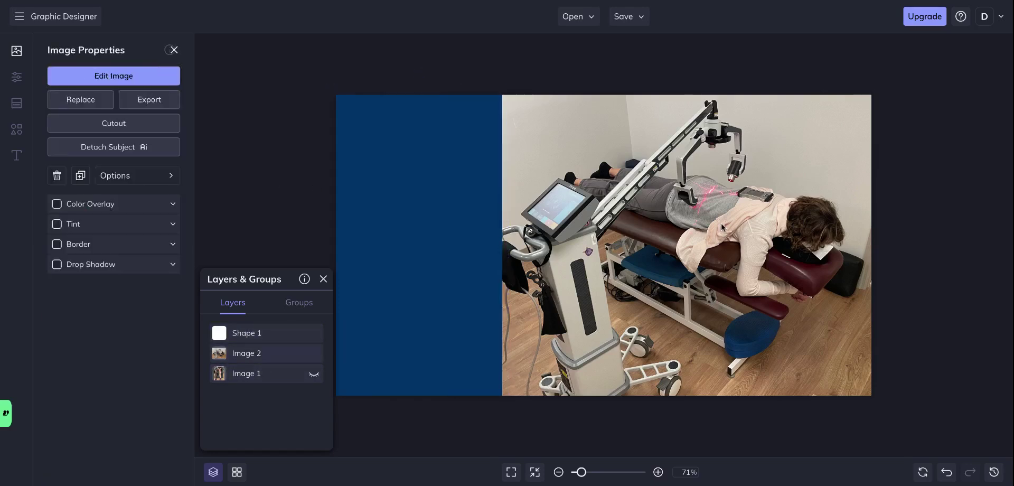
click(722, 244)
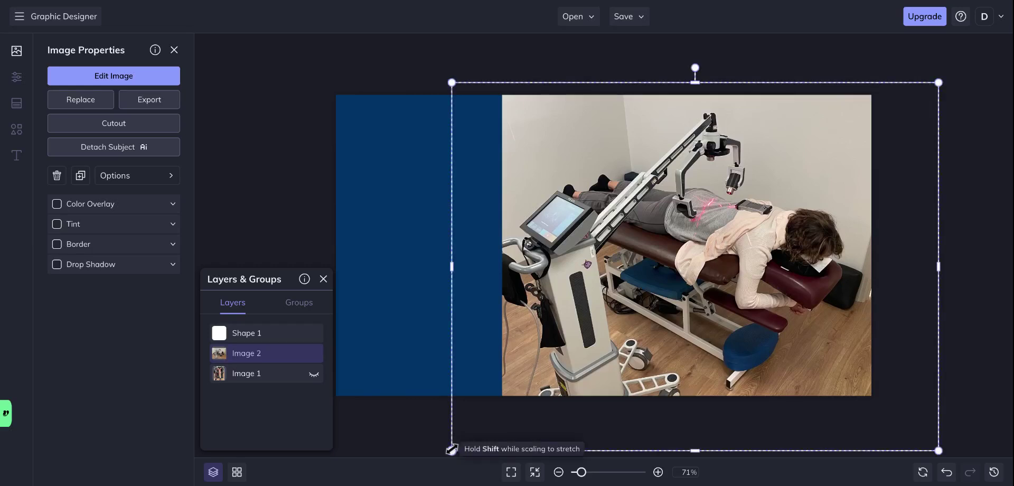
scroll(451, 450, down, 2)
drag(484, 405, 455, 425)
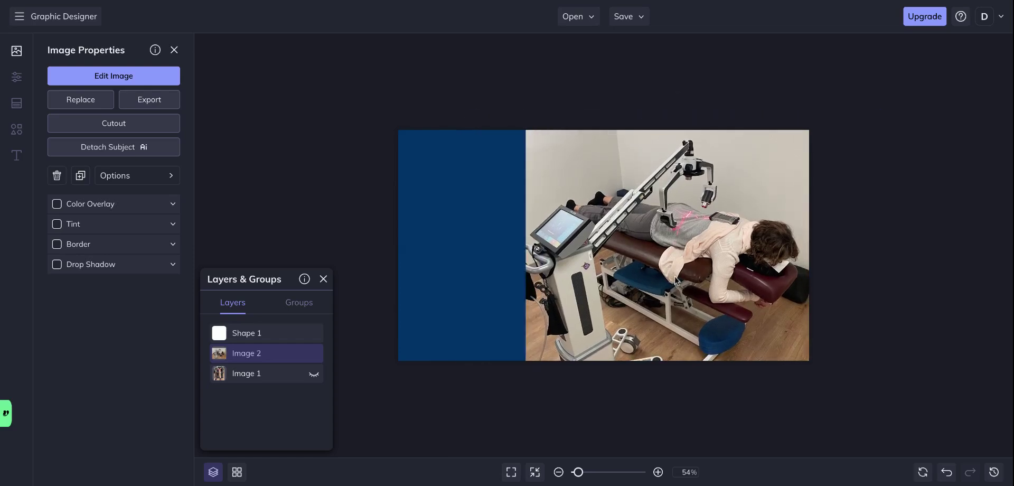
click(343, 171)
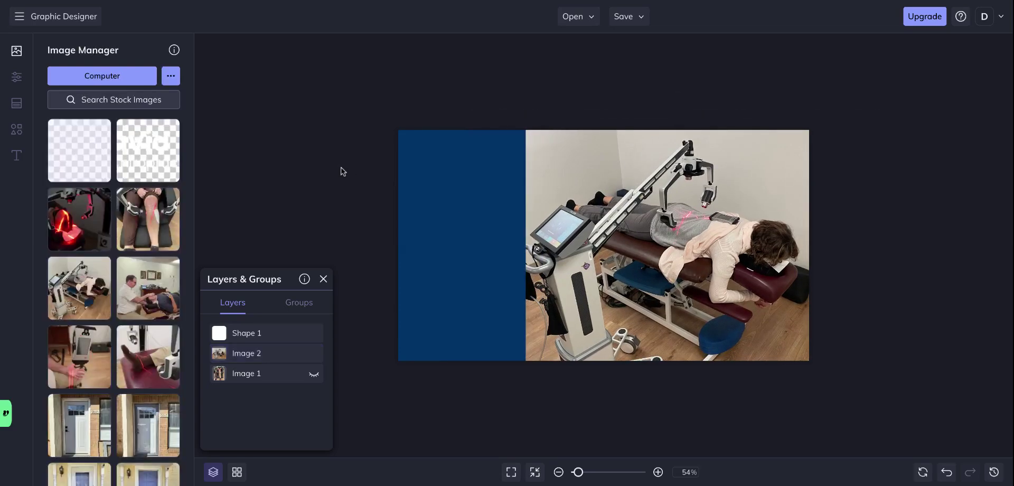
Step: Widen the blue rectangle to about 432 px by extending its right edge over the photo
click(497, 252)
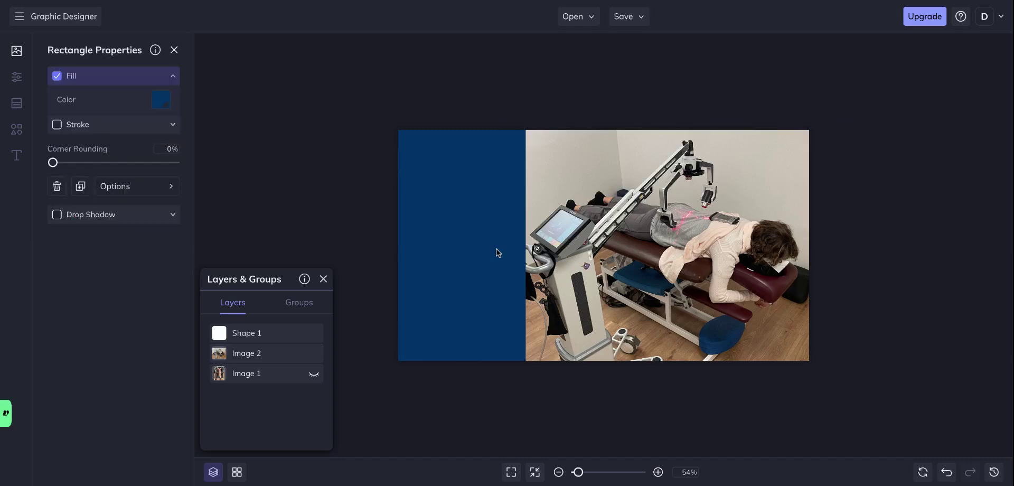
drag(524, 250, 539, 250)
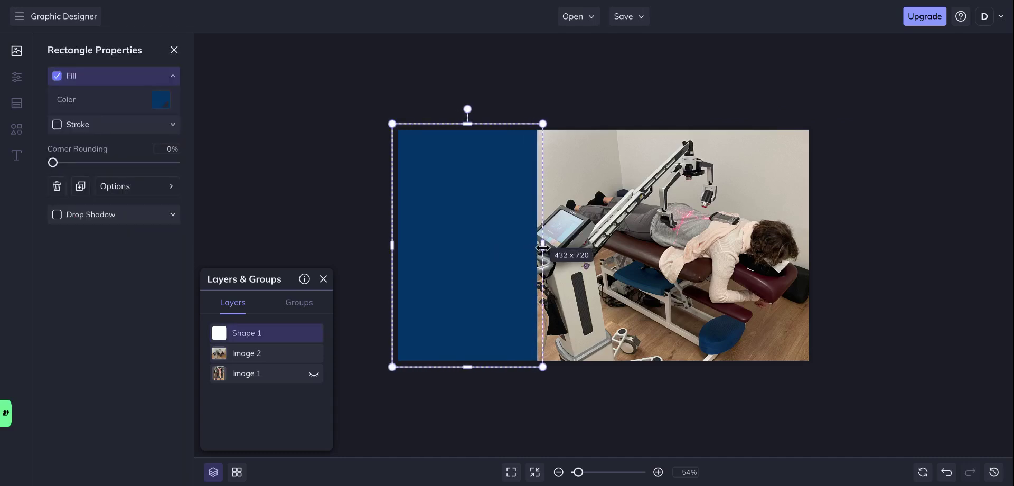
click(305, 211)
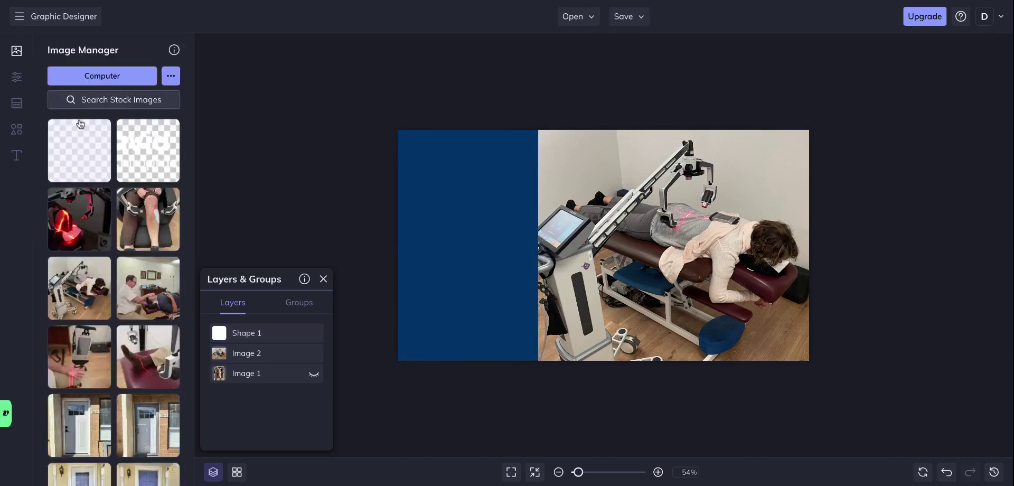
Step: Add a text box near the top of the blue rectangle and narrow it to fit the rectangle's width
click(17, 154)
click(98, 74)
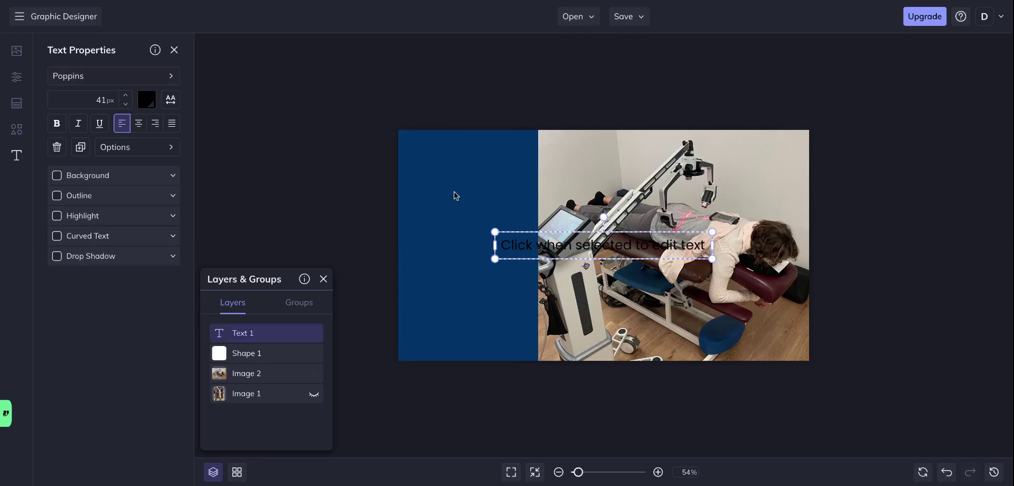
drag(561, 251, 452, 172)
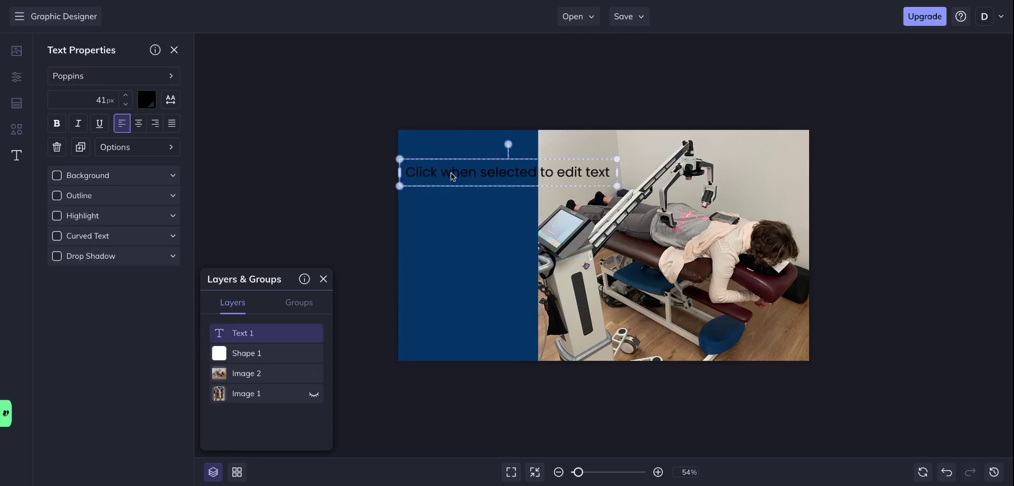
drag(618, 173, 539, 173)
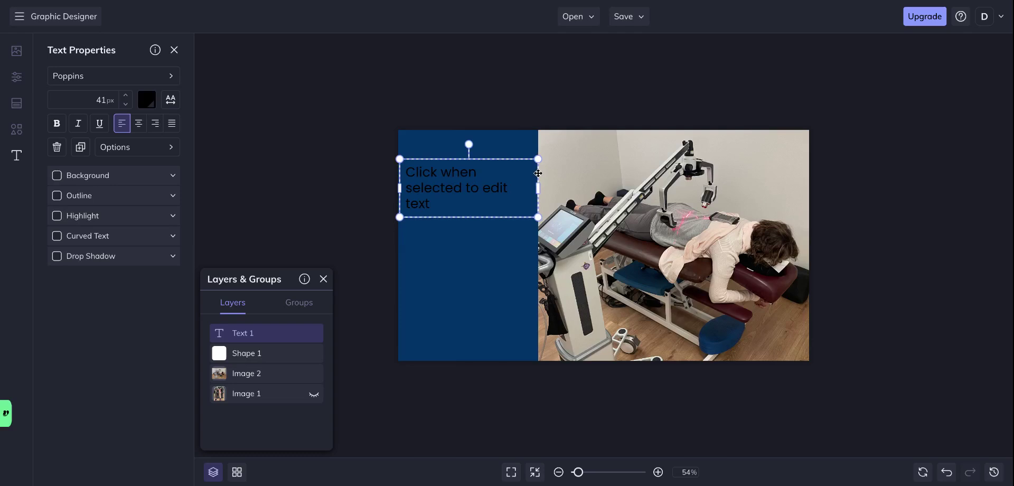
Step: Replace the placeholder text with "Chiropractic Care with Laser Therapy"
click(484, 180)
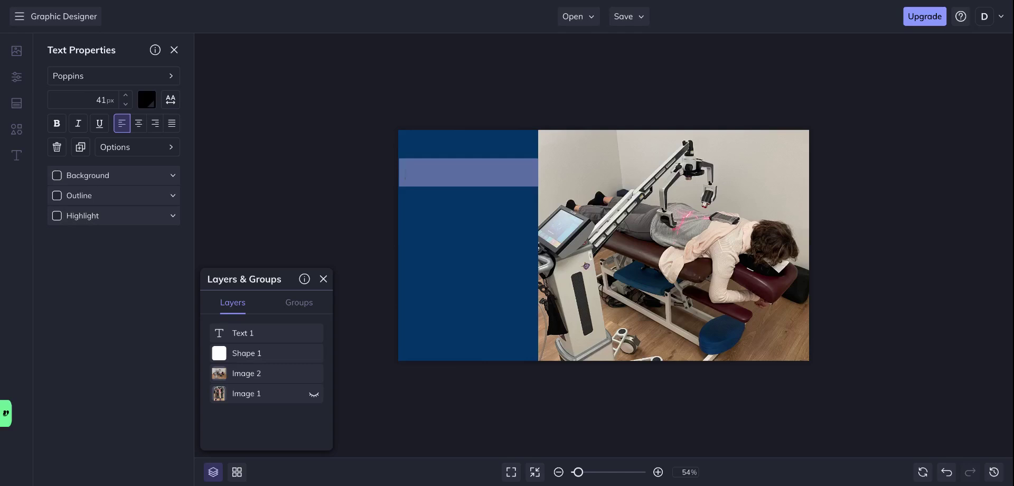
text(Chiropractic)
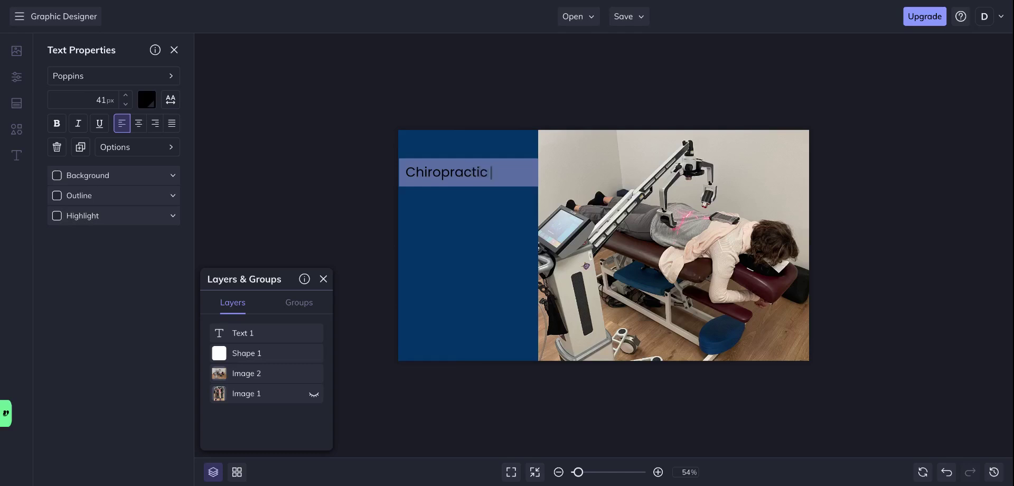
text(Car)
text(e with Laser Therapy)
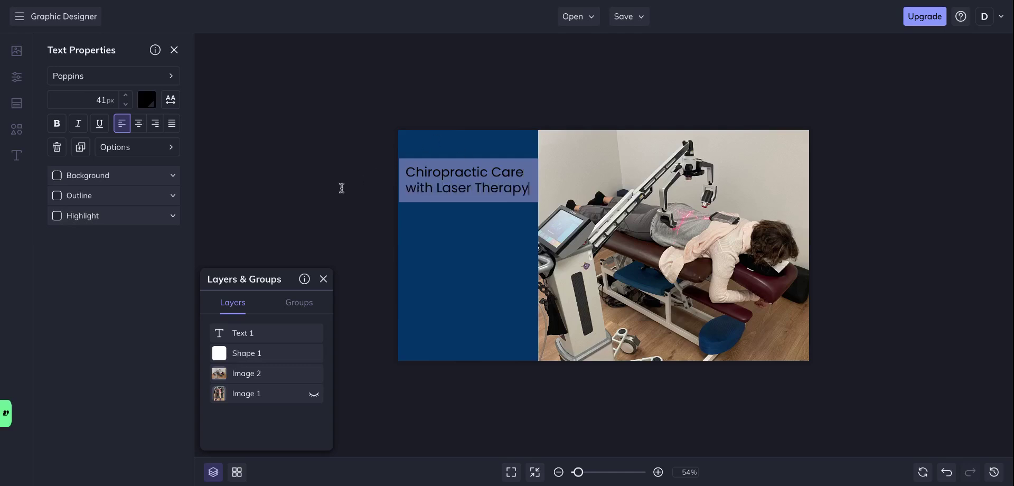
key(Escape)
Step: Set the "Chiropractic Care with Laser Therapy" heading's text color to white #FFFFFF
double_click(459, 197)
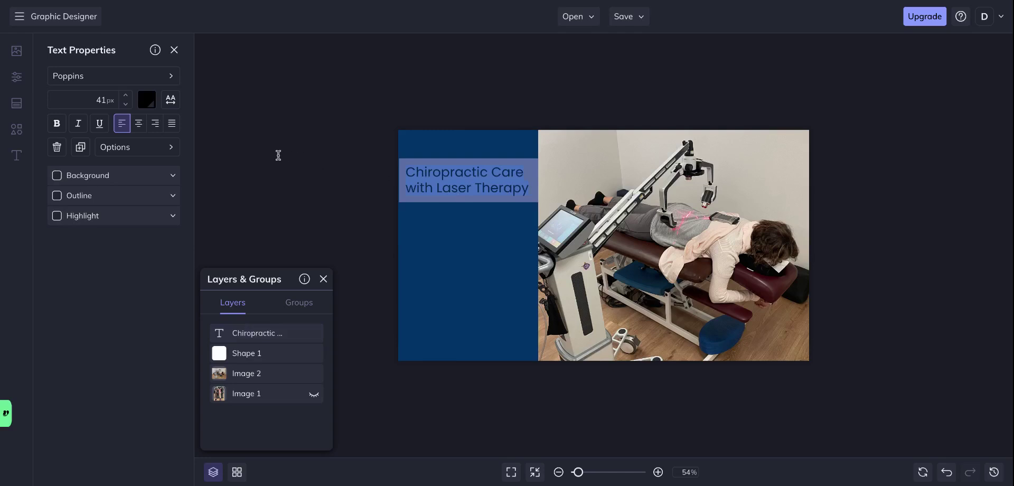
key(Escape)
click(146, 101)
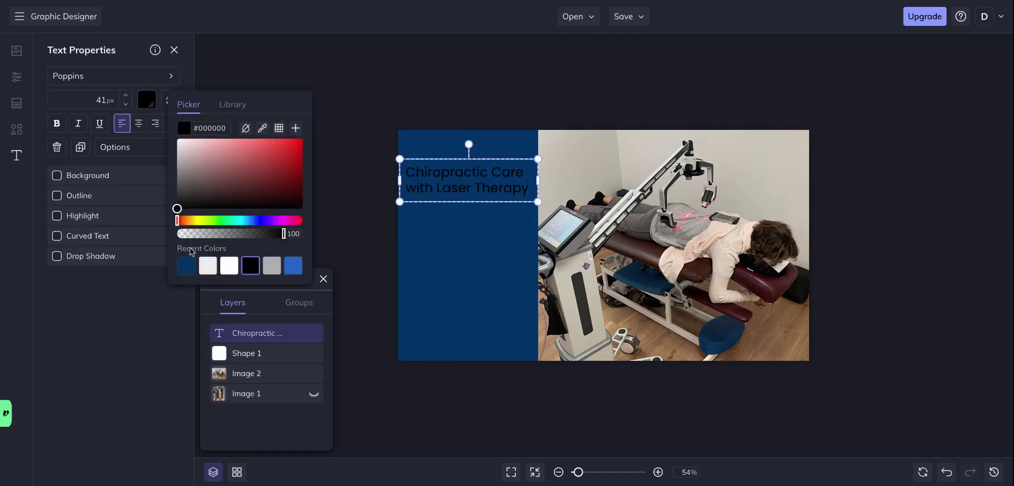
click(208, 268)
click(214, 268)
click(230, 269)
click(230, 268)
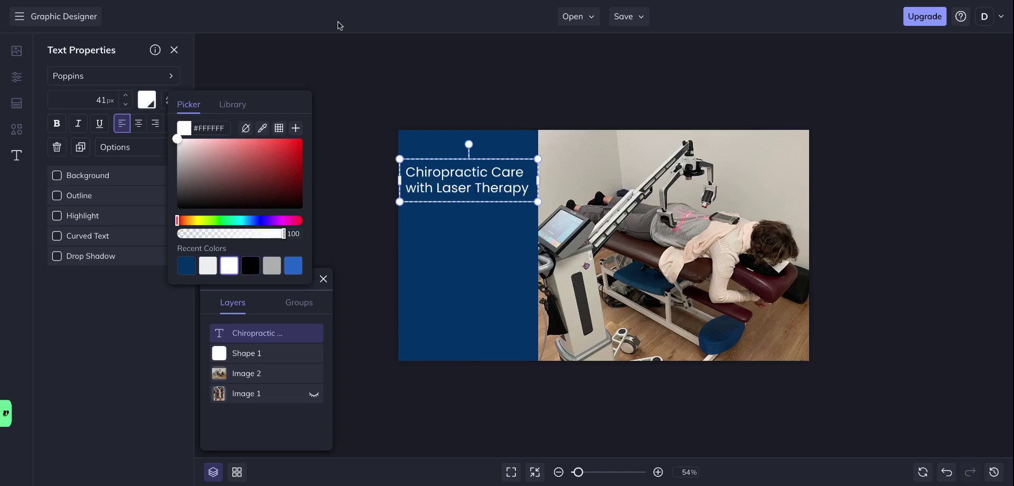
Step: Increase the heading's font size to 63 px so it wraps onto four lines
click(125, 96)
click(125, 96)
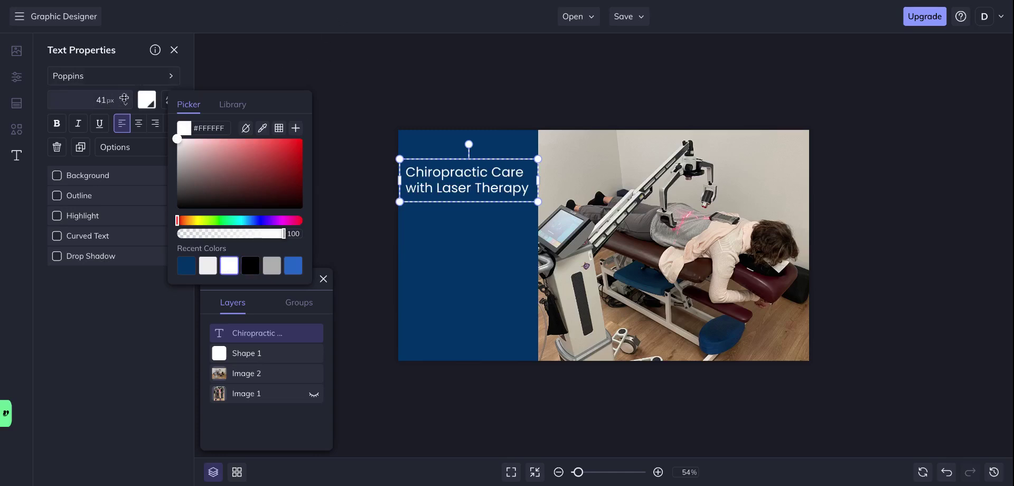
click(126, 96)
click(125, 97)
click(125, 97)
click(125, 96)
click(125, 96)
click(125, 97)
click(126, 96)
click(125, 96)
click(125, 96)
click(125, 96)
click(126, 103)
click(125, 103)
click(125, 104)
click(125, 104)
click(125, 103)
click(125, 103)
click(126, 103)
click(125, 103)
click(125, 104)
click(125, 103)
click(125, 104)
click(125, 103)
click(125, 104)
click(126, 104)
click(126, 104)
click(125, 103)
click(126, 103)
click(125, 104)
click(126, 103)
click(125, 103)
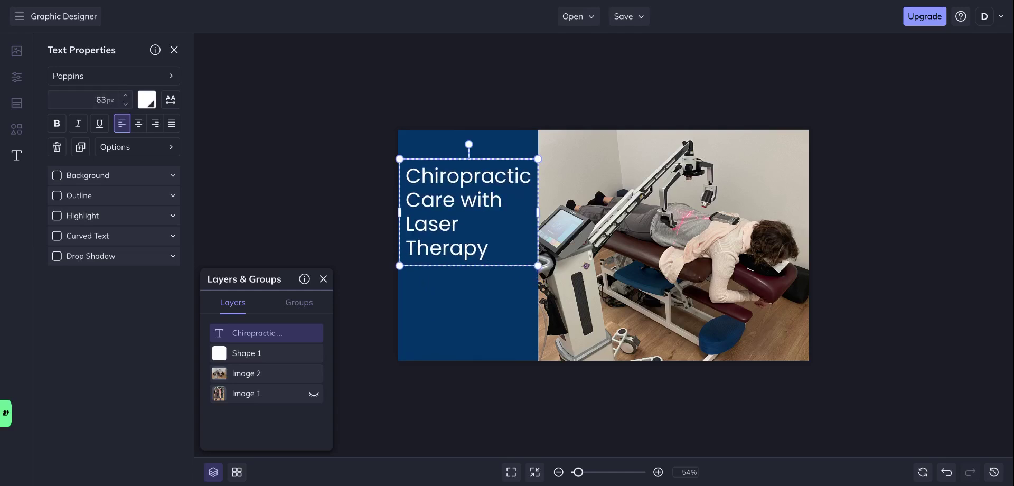
Step: Center-align the heading and make it bold at 60 px
click(139, 124)
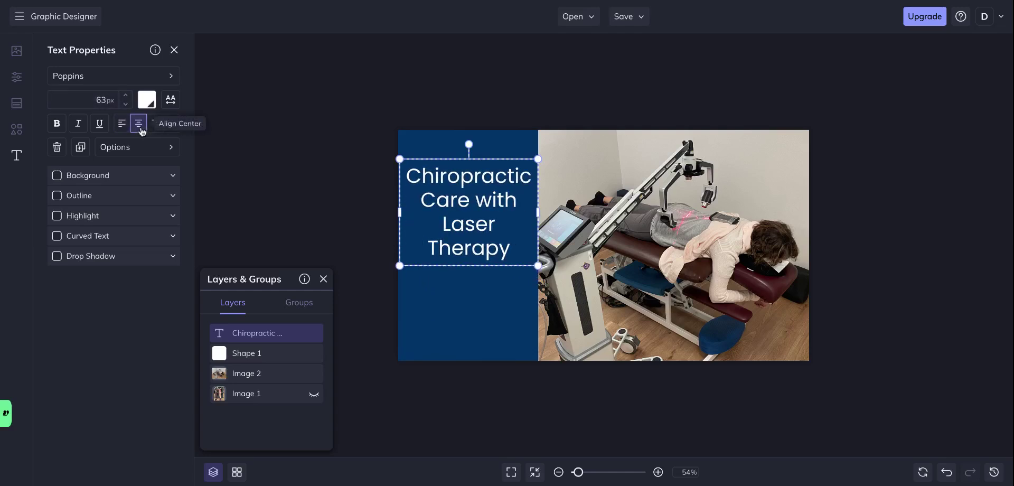
click(125, 104)
click(125, 104)
click(125, 104)
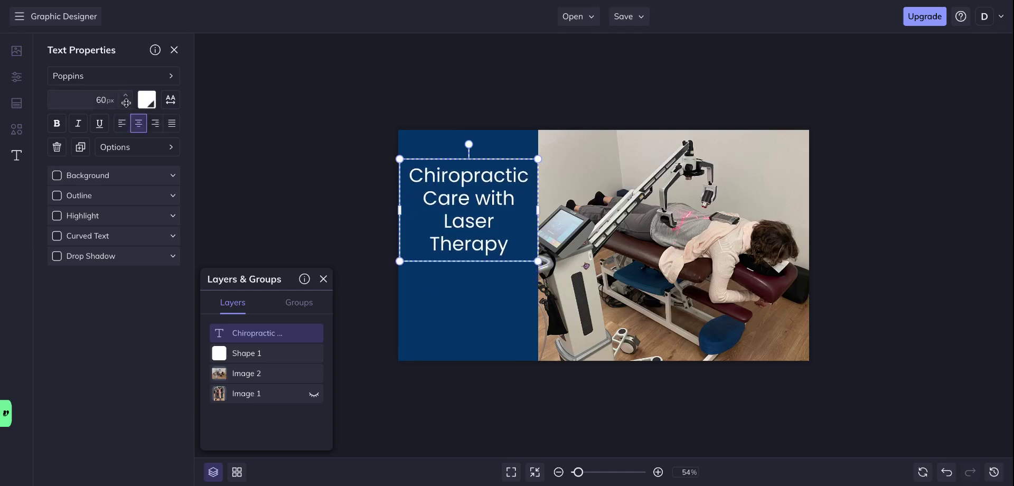
click(57, 124)
click(330, 204)
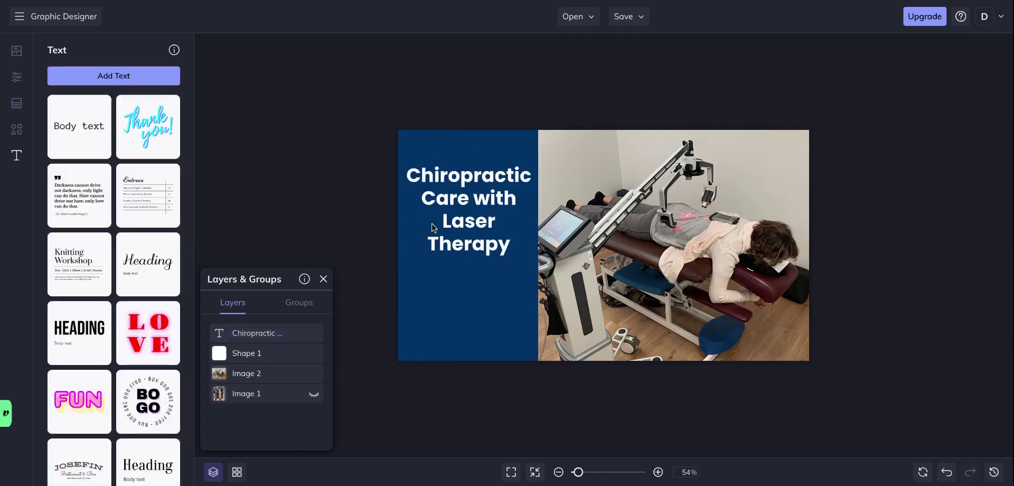
Step: Increase the heading's line height to 149% and center the text vertically on the blue rectangle
drag(452, 229, 453, 263)
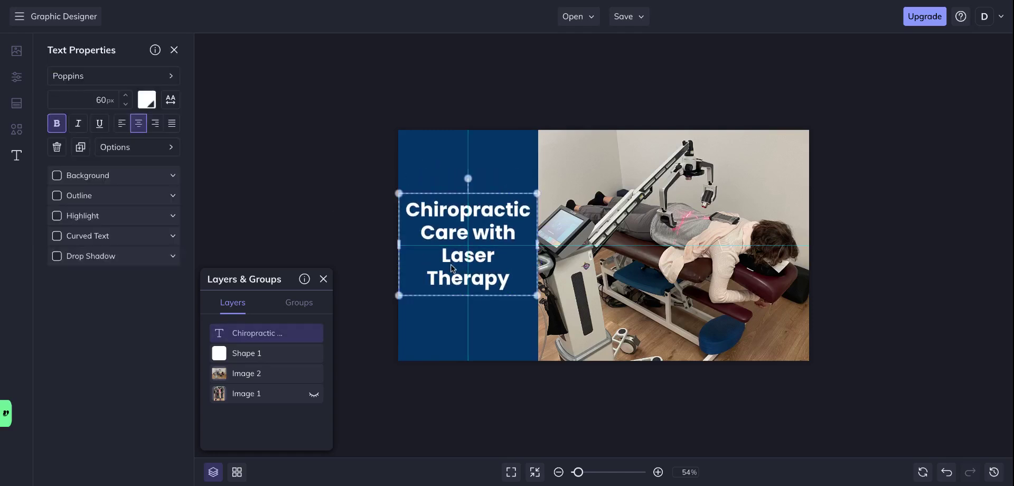
click(292, 198)
click(452, 242)
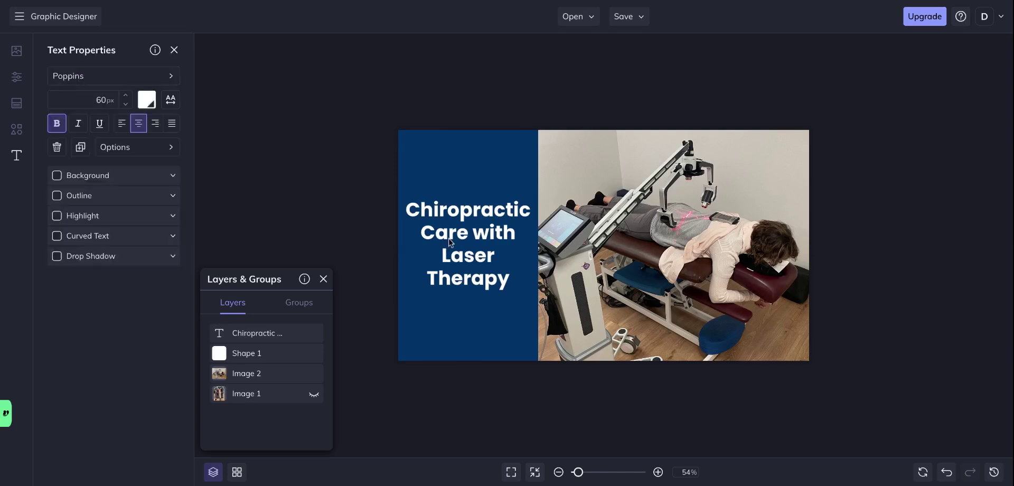
click(172, 102)
drag(262, 137, 293, 137)
drag(452, 243, 452, 228)
click(315, 213)
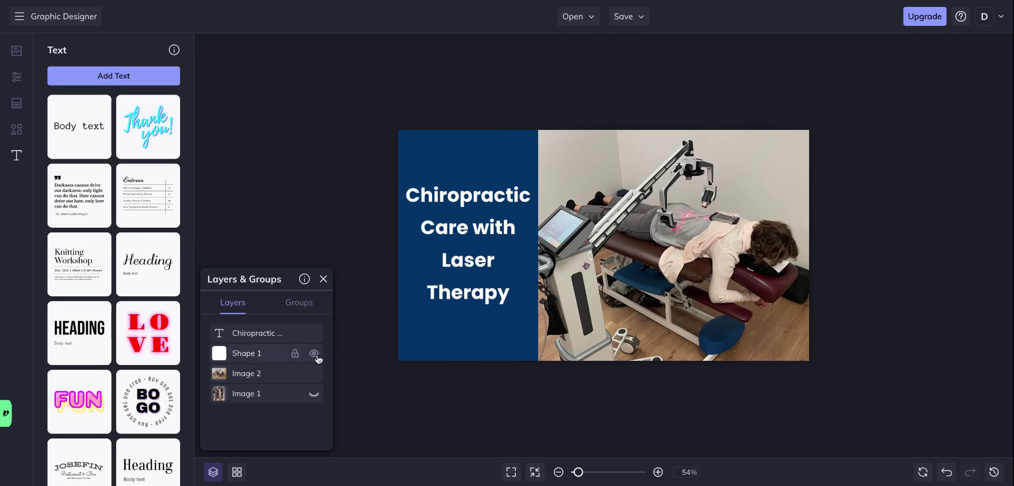
Step: Preview the knee treatment photo in place of the lying patient's photo and switch back
click(315, 374)
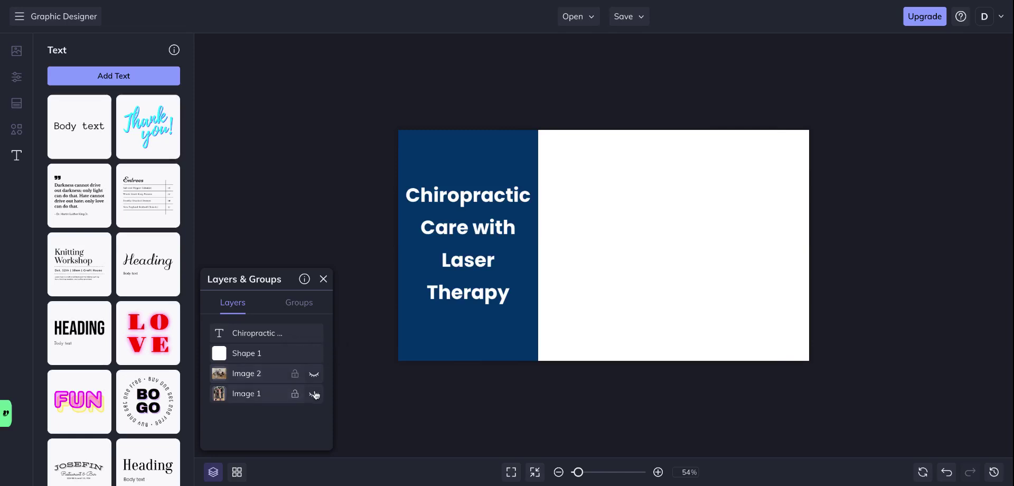
click(313, 393)
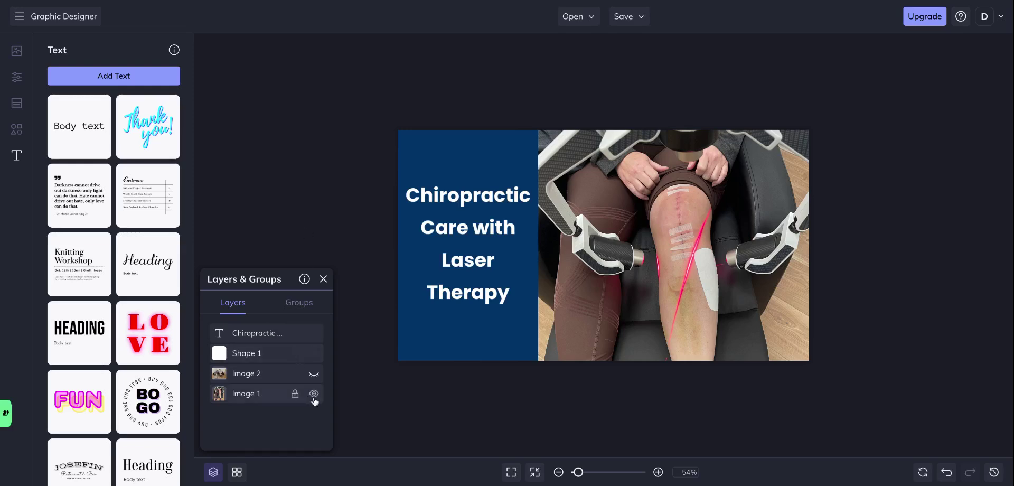
click(314, 395)
click(314, 394)
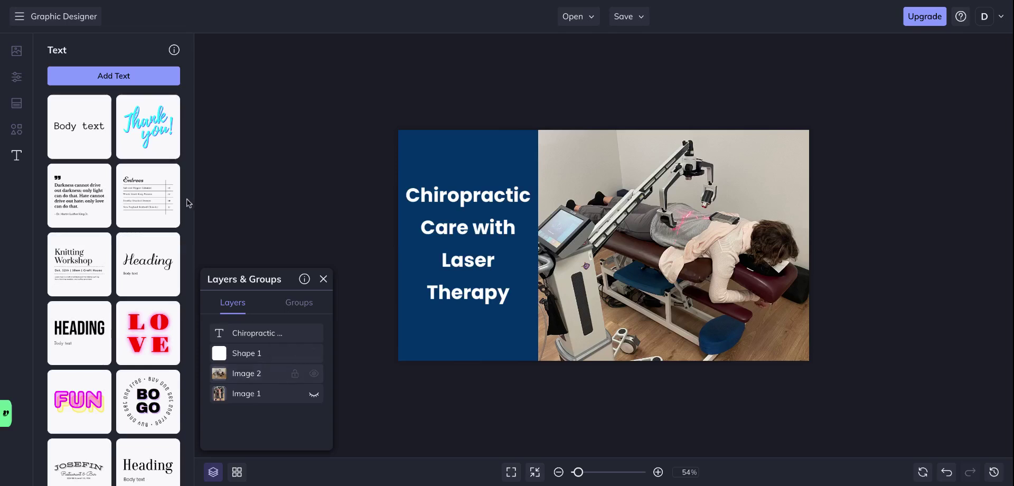
Step: Add the white practice logo, shrink it to fit the blue rectangle's width and center it near the rectangle's bottom
click(17, 51)
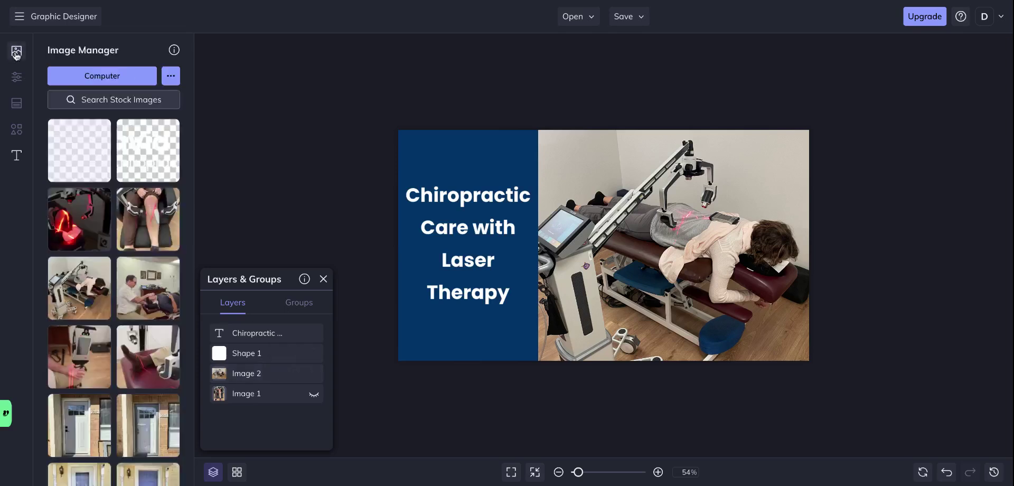
right_click(141, 148)
click(159, 150)
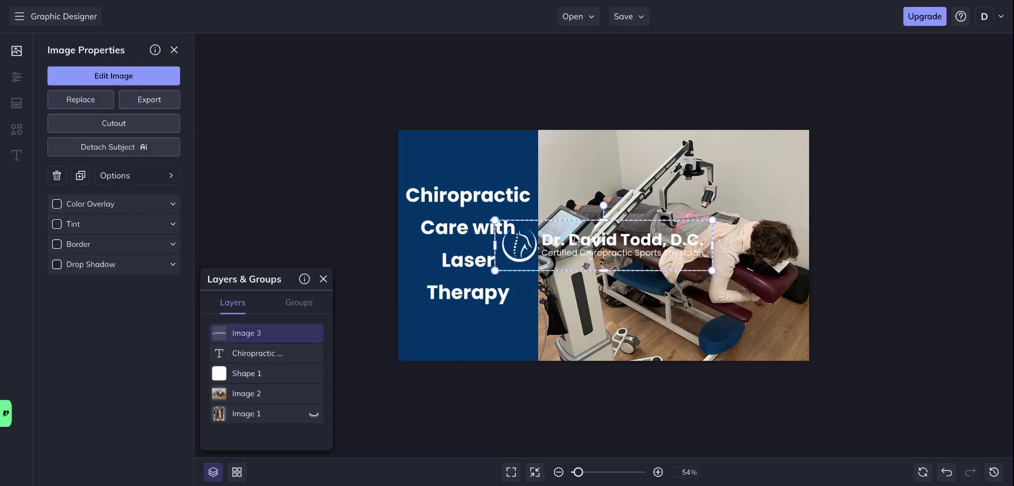
drag(712, 219, 403, 362)
drag(448, 338, 459, 333)
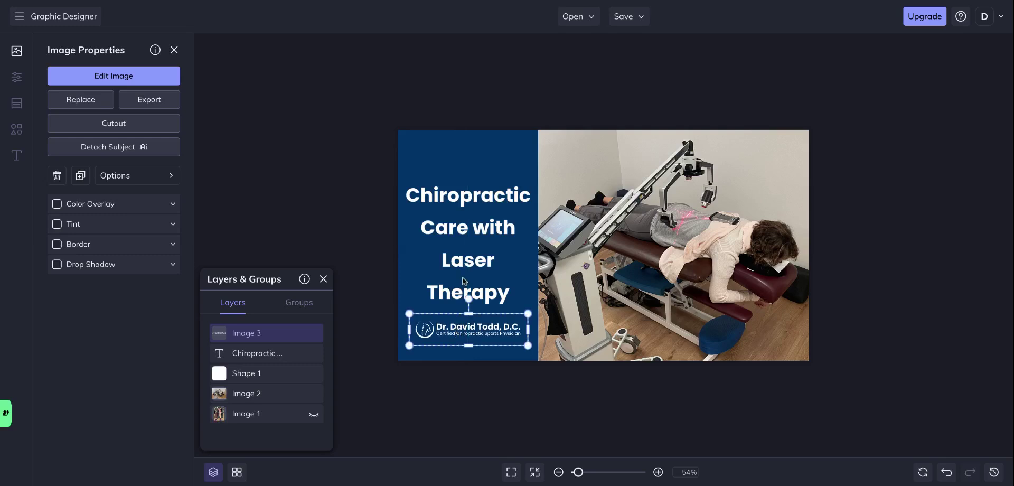
Step: Move the heading up on the blue rectangle to leave space above the logo
click(478, 238)
drag(479, 229, 479, 212)
click(290, 182)
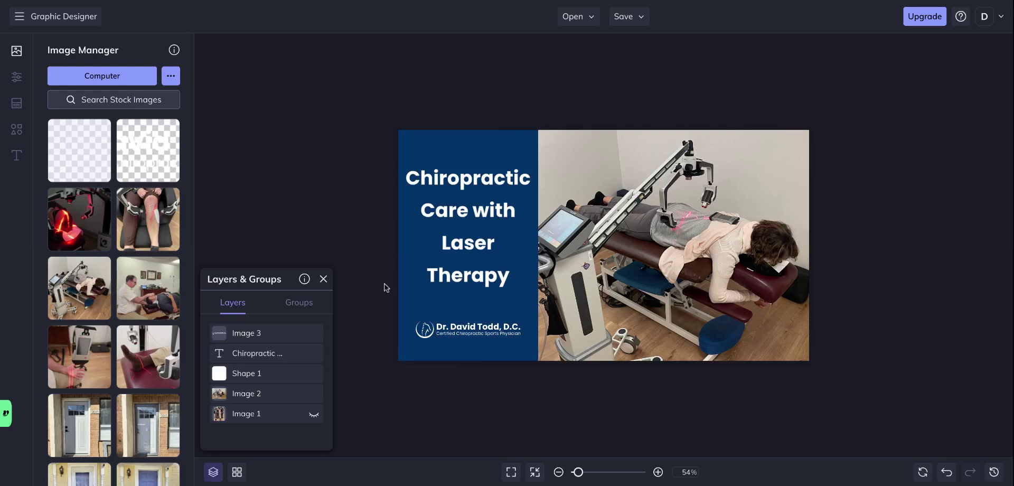
Step: Reduce the heading's line height slightly and lower the text a little to balance it above the logo
click(485, 259)
click(174, 109)
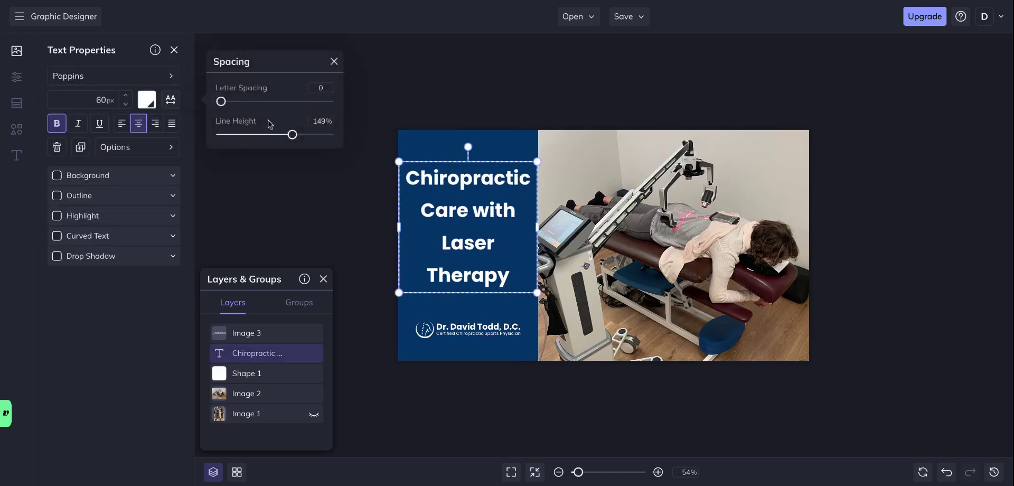
drag(292, 135, 278, 137)
click(307, 183)
drag(458, 209, 457, 221)
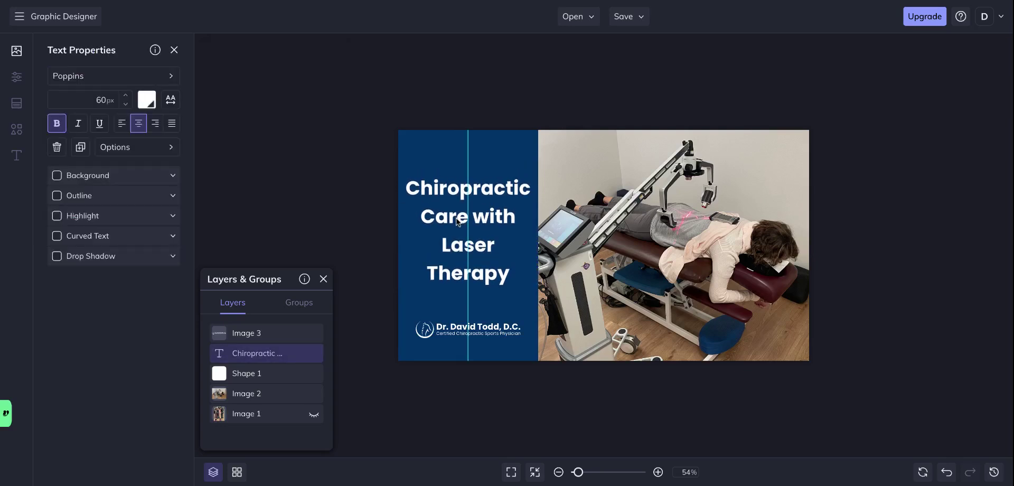
click(322, 236)
Step: Enlarge the logo to nearly the blue rectangle's full width and place it slightly lower
click(456, 344)
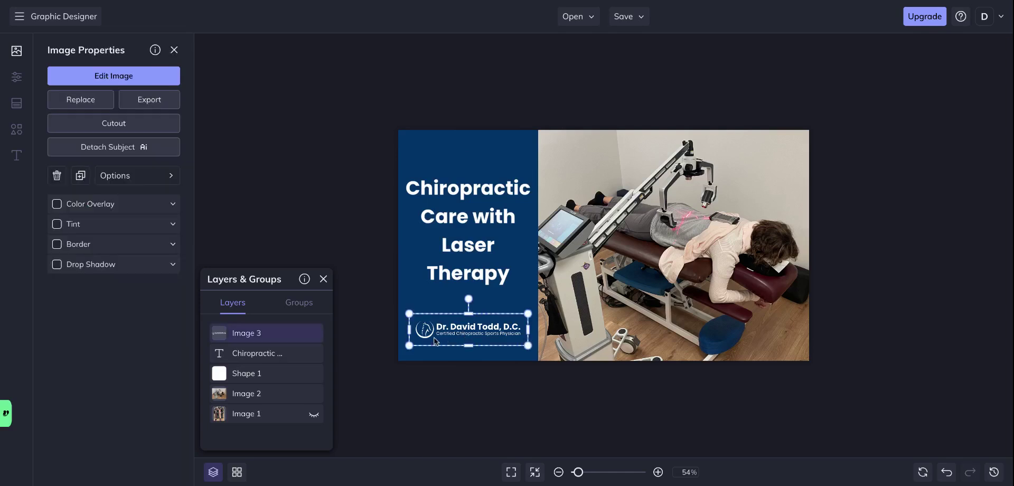
drag(405, 347, 403, 351)
drag(529, 317, 536, 312)
click(335, 244)
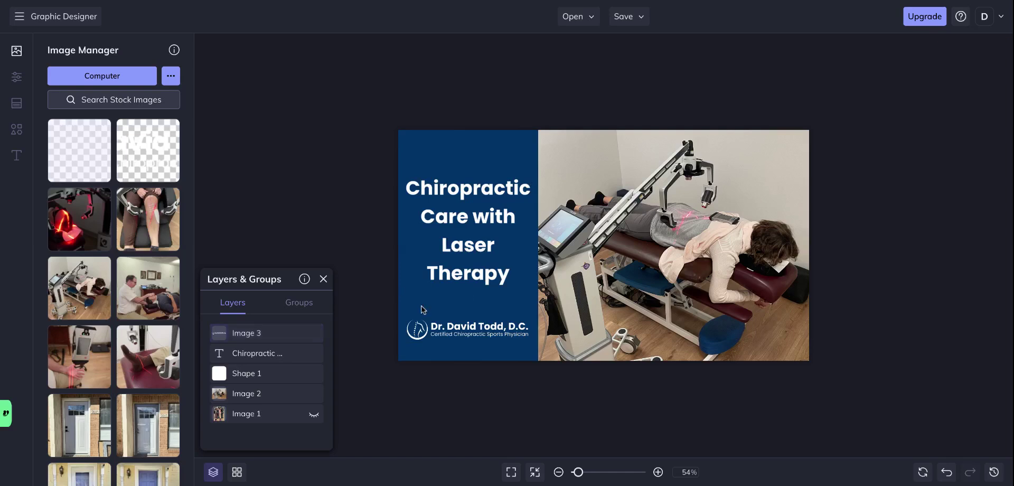
drag(467, 331, 465, 336)
click(347, 211)
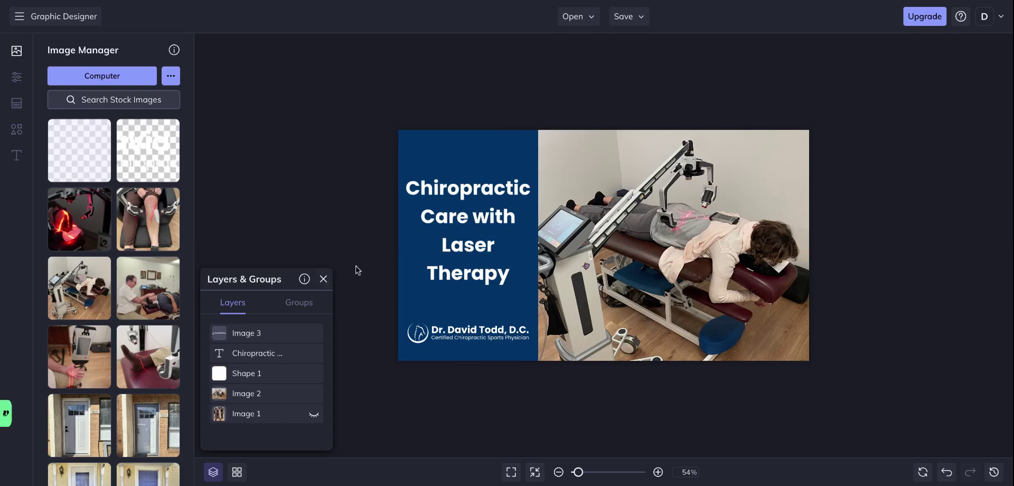
Step: Try fill color #1A334D and a dark magenta on the rectangle, and set the fill back to #003366
click(458, 169)
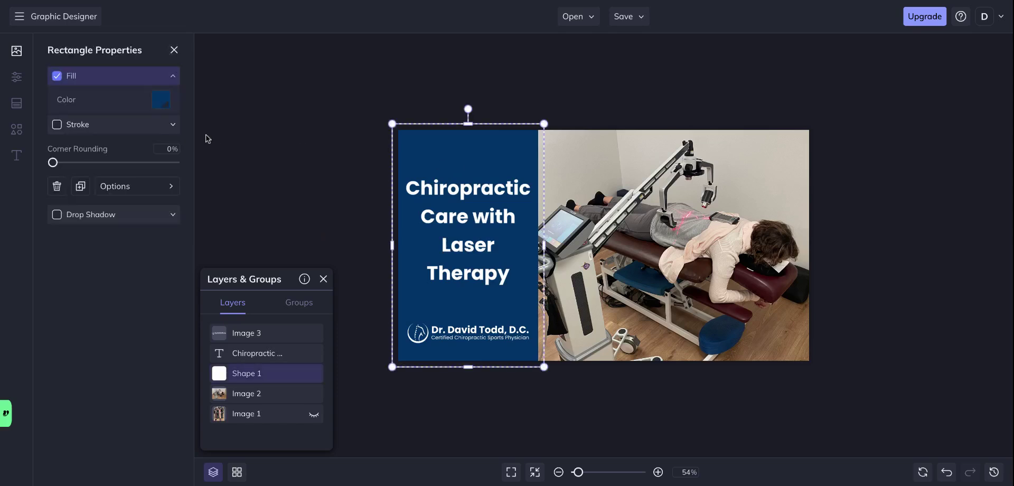
click(162, 101)
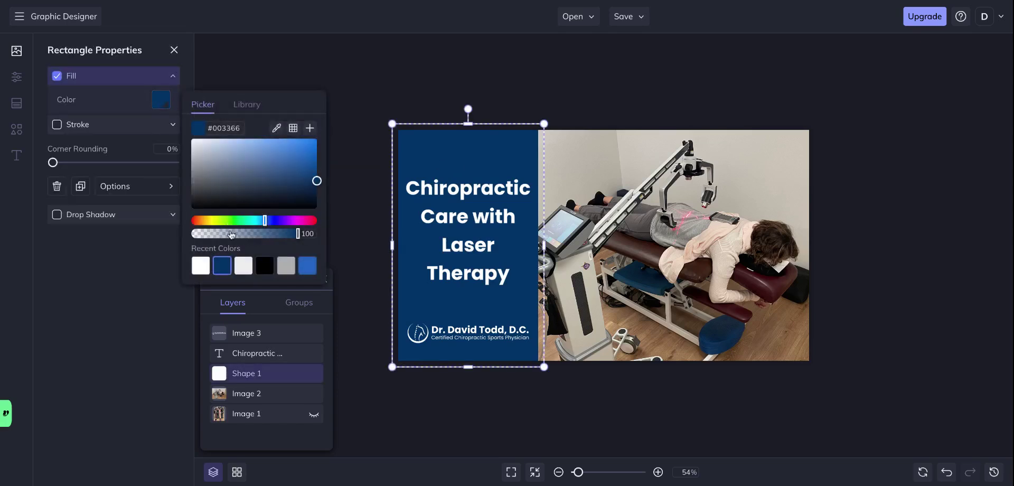
mouse_move(274, 189)
mouse_down()
mouse_move(288, 174)
mouse_move(262, 156)
mouse_move(224, 175)
mouse_move(274, 186)
mouse_up()
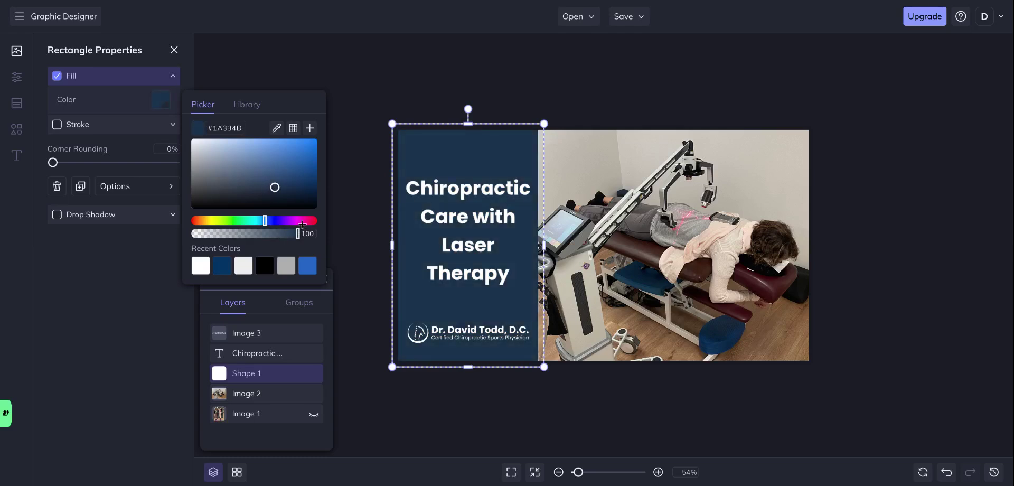
click(304, 221)
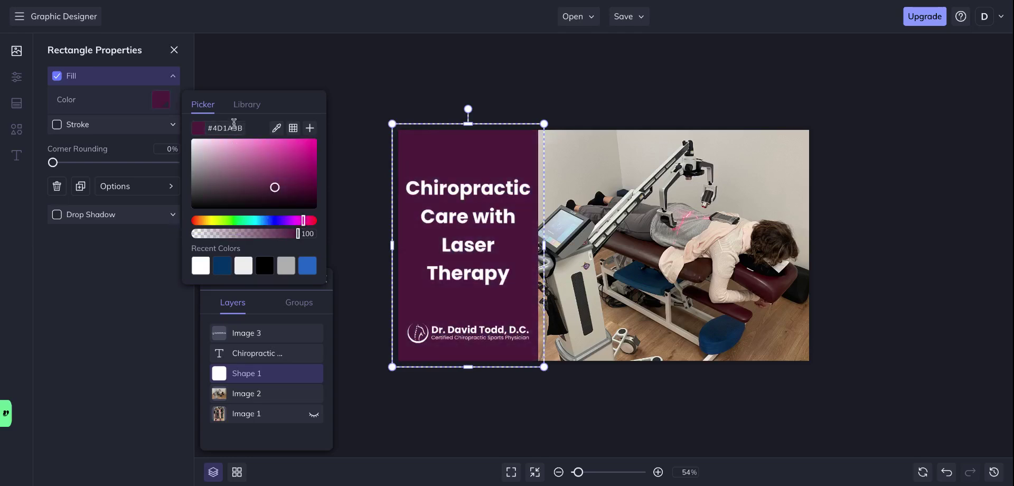
double_click(234, 127)
text(003366)
click(351, 65)
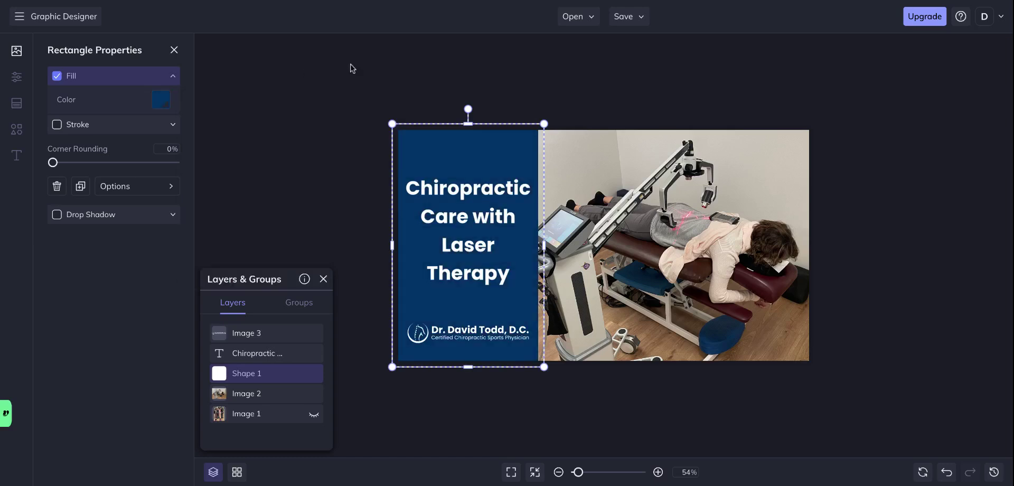
click(330, 135)
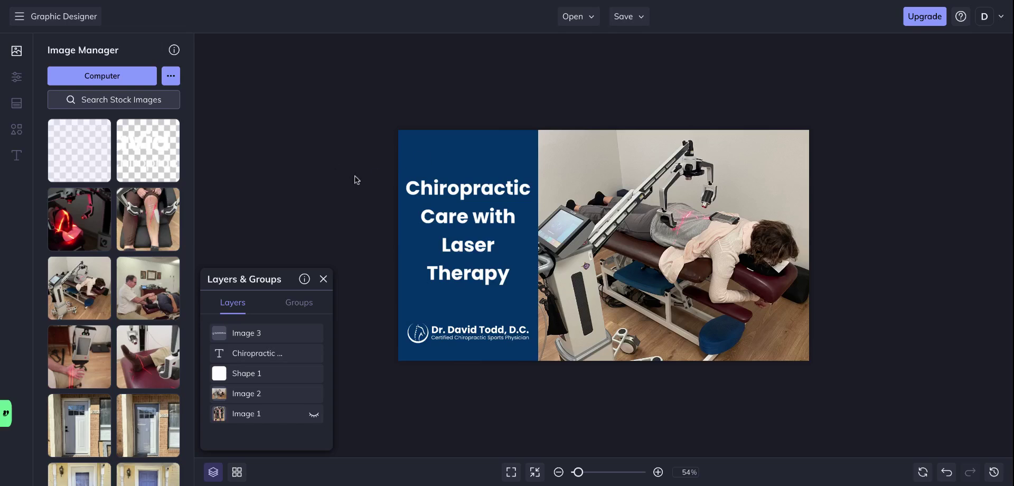
Step: Duplicate the blue rectangle, place the copy over the original and order its layer just below the original rectangle
click(442, 156)
click(335, 191)
click(430, 146)
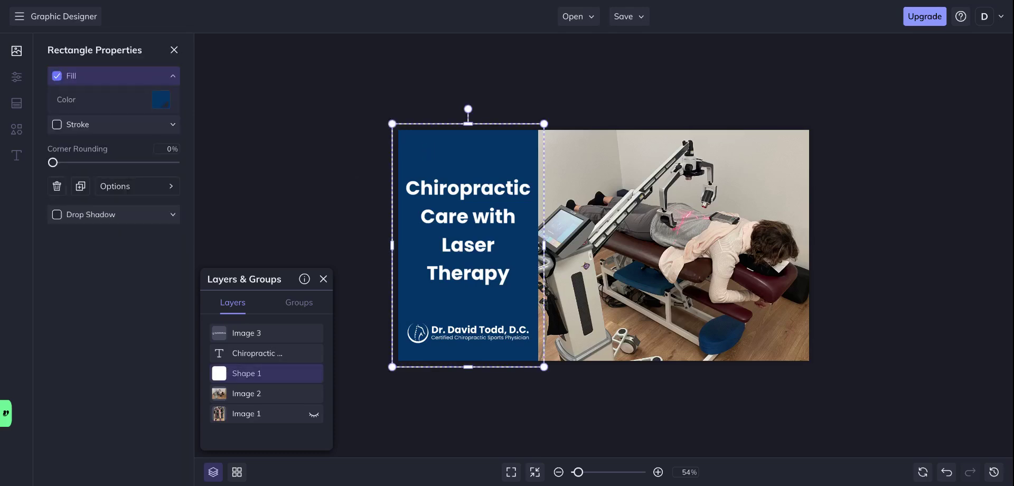
key(ctrl+d)
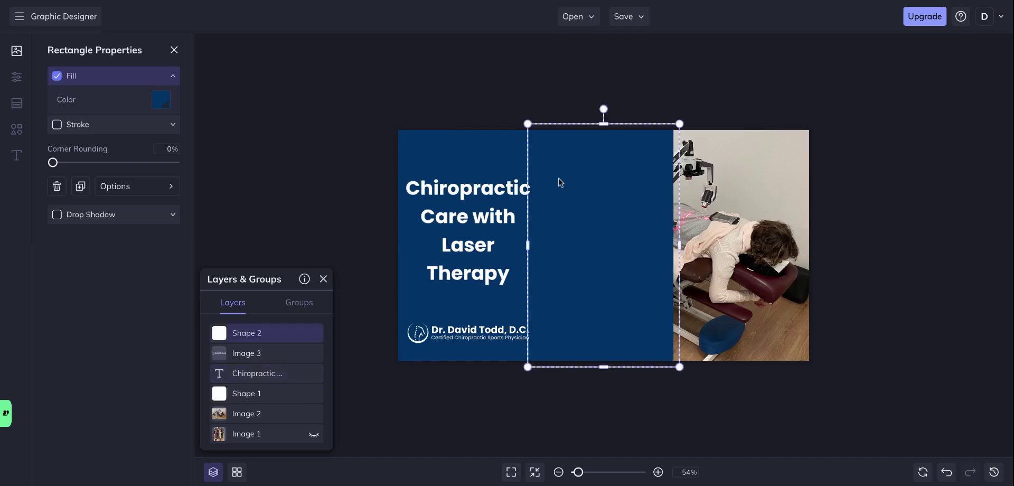
drag(582, 185, 450, 186)
drag(249, 339, 249, 403)
Step: Rename the original rectangle's layer "Blue" and the duplicate's layer "Red"
double_click(254, 376)
text(Blue)
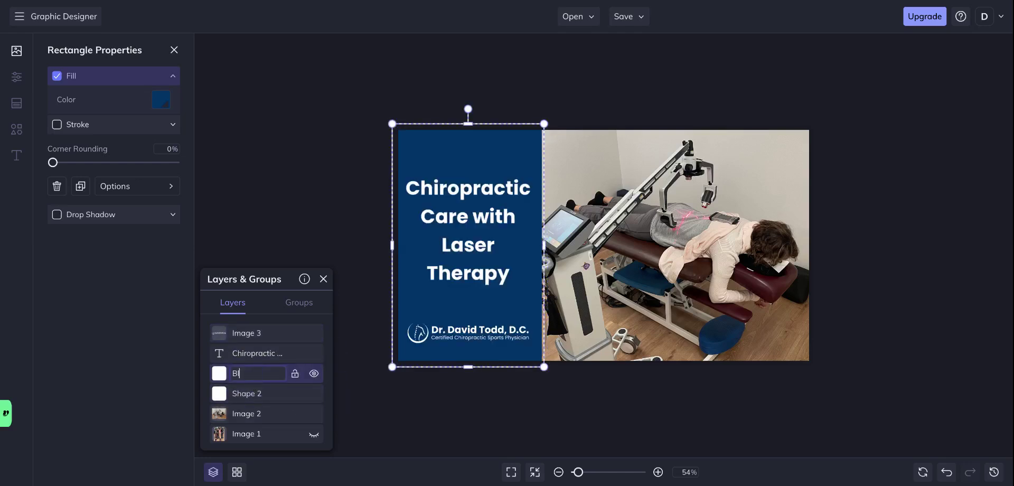
key(Return)
double_click(253, 394)
text(Red)
key(Return)
Step: Hide the Blue layer and nudge the Red rectangle left until it covers the canvas's left edge
click(314, 373)
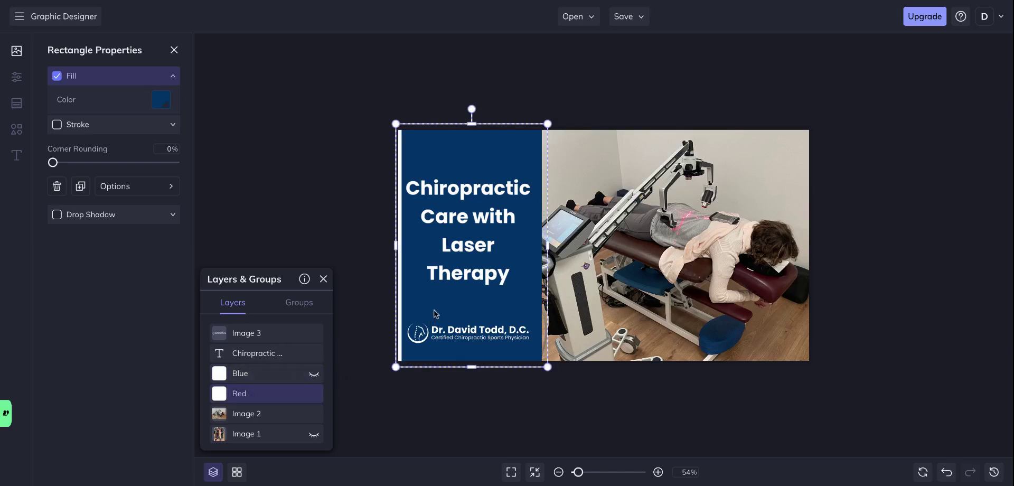
key(Left)
key(Left)
key(Left)
key(Left)
key(Left)
key(Left)
key(Left)
key(Left)
key(Left)
key(Left)
key(Left)
key(Left)
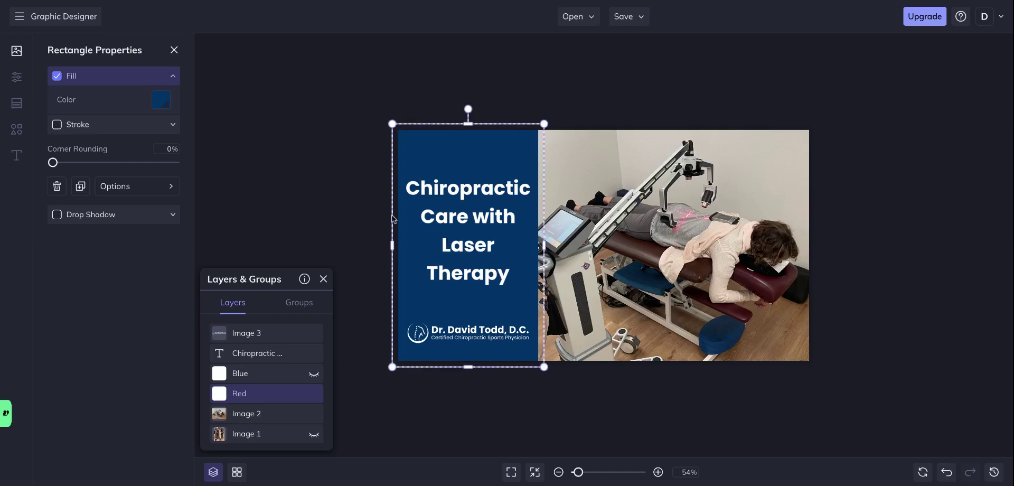
click(359, 160)
Step: Change the Red rectangle's fill to a dark red by shifting only its hue
click(254, 396)
click(161, 100)
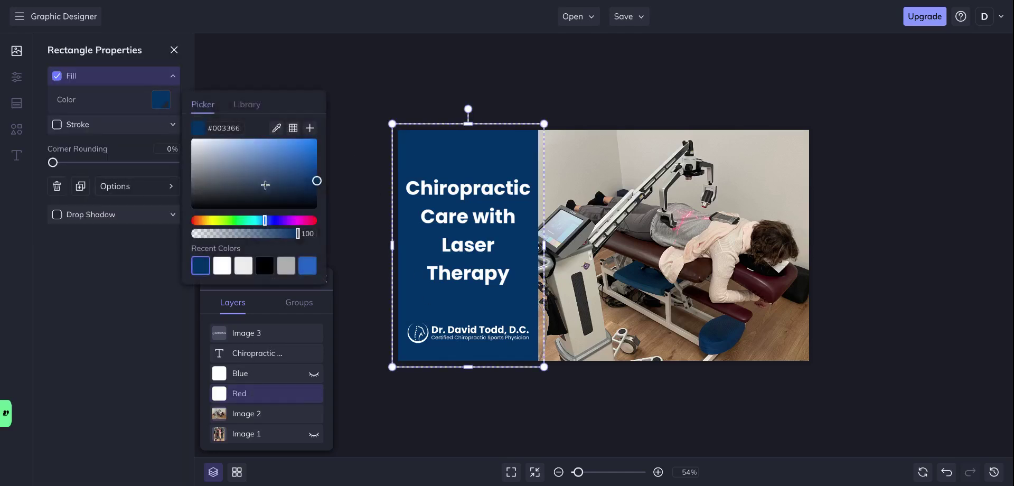
click(310, 219)
click(397, 74)
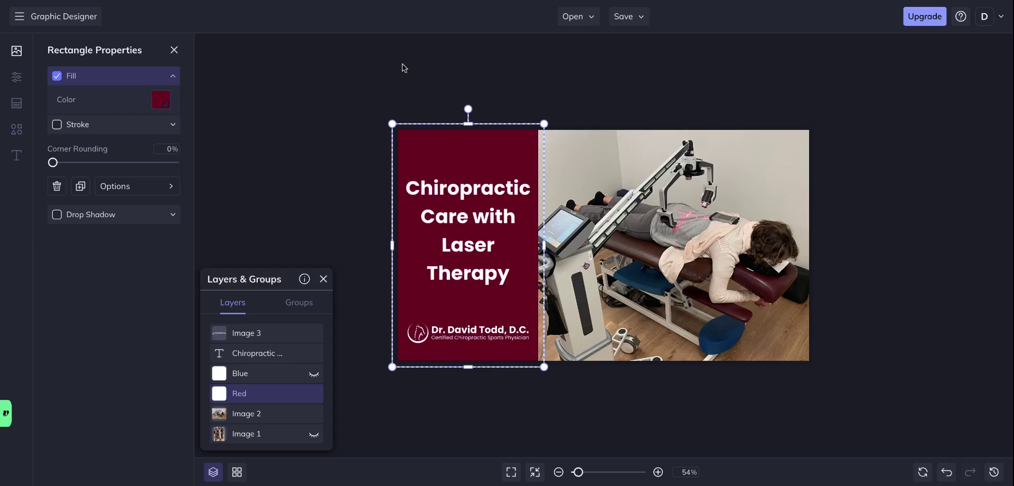
click(319, 126)
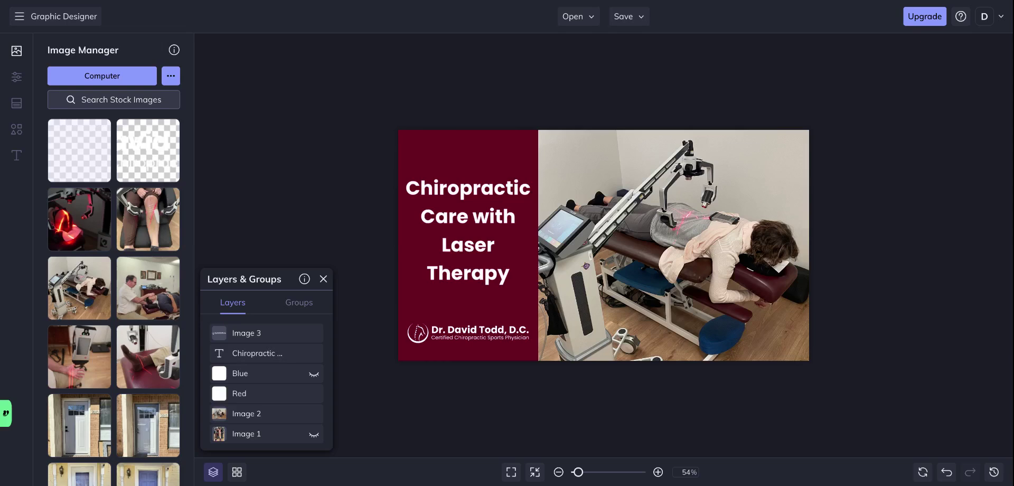
Step: Show the Blue layer and hide the Red layer
click(323, 279)
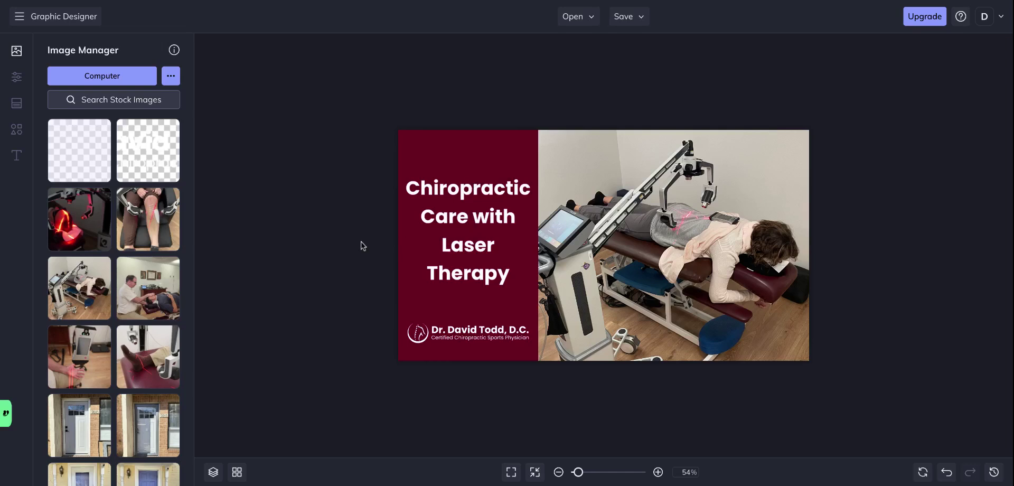
click(213, 472)
click(314, 373)
click(314, 393)
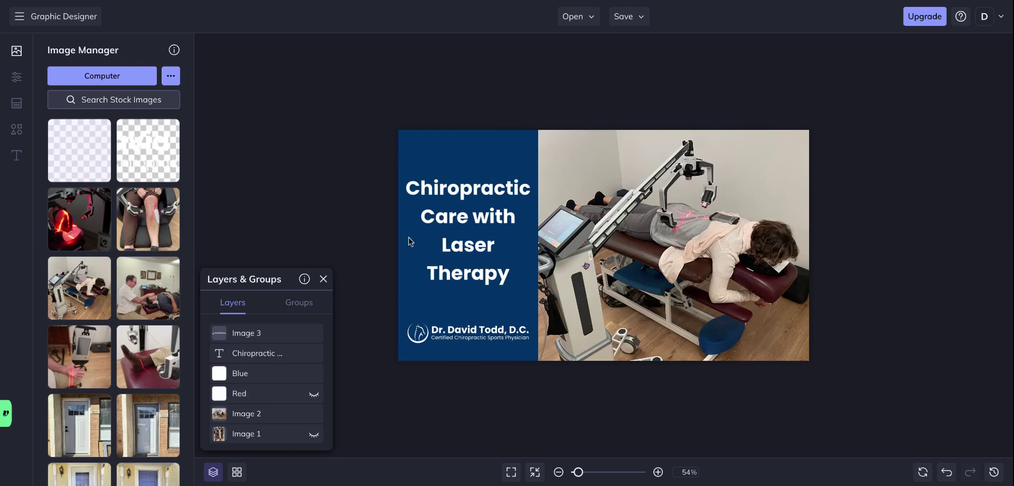
click(684, 241)
click(301, 208)
click(462, 193)
click(300, 181)
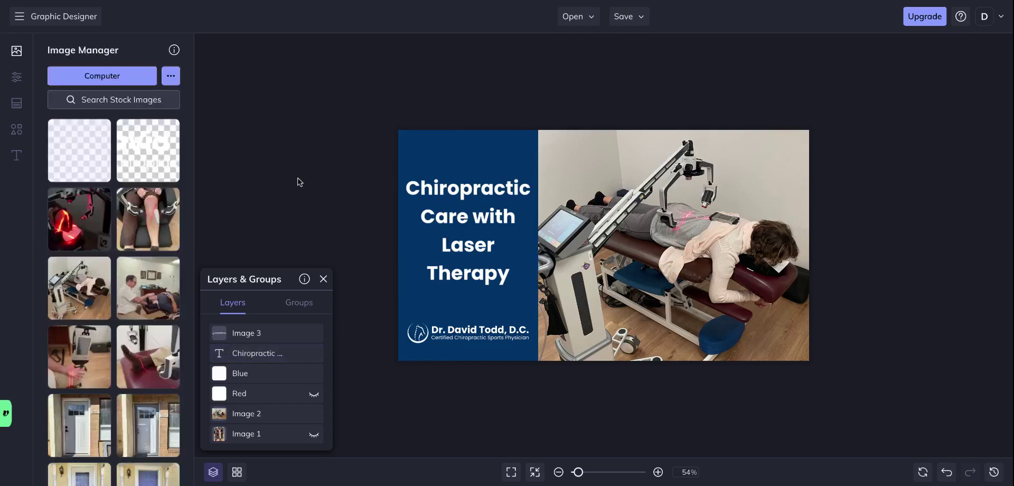